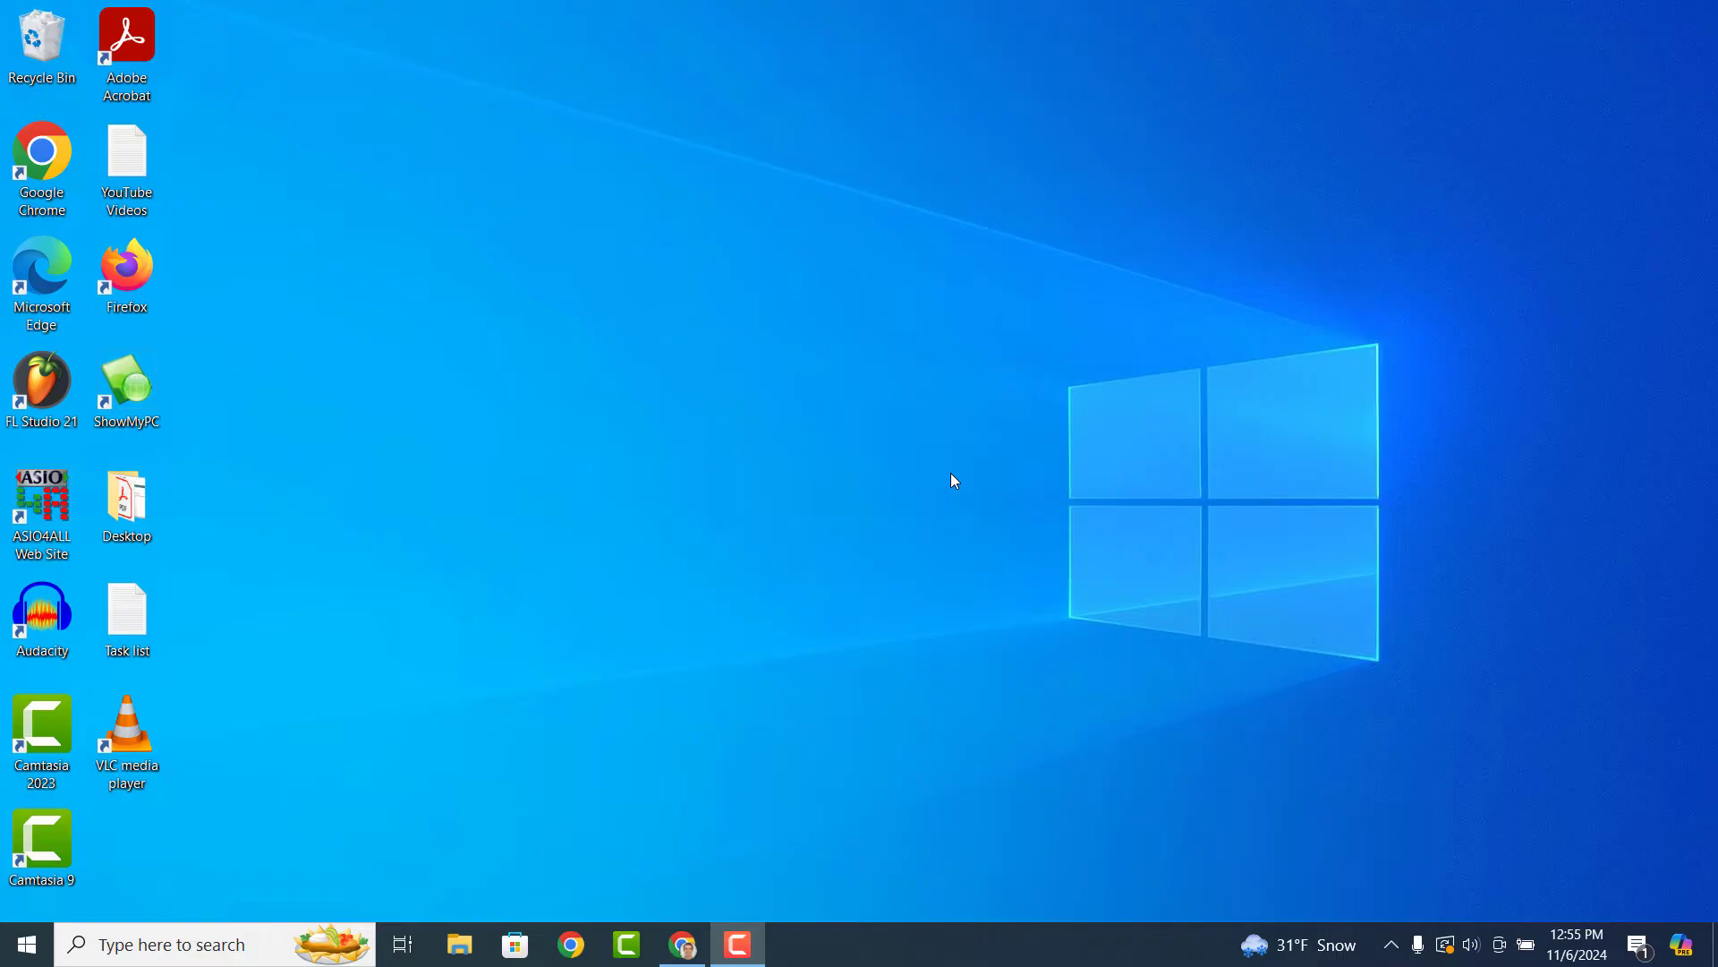
Search Windows for 'Advanced sharing settings' and open the Manage advanced sharing settings page.
click(181, 938)
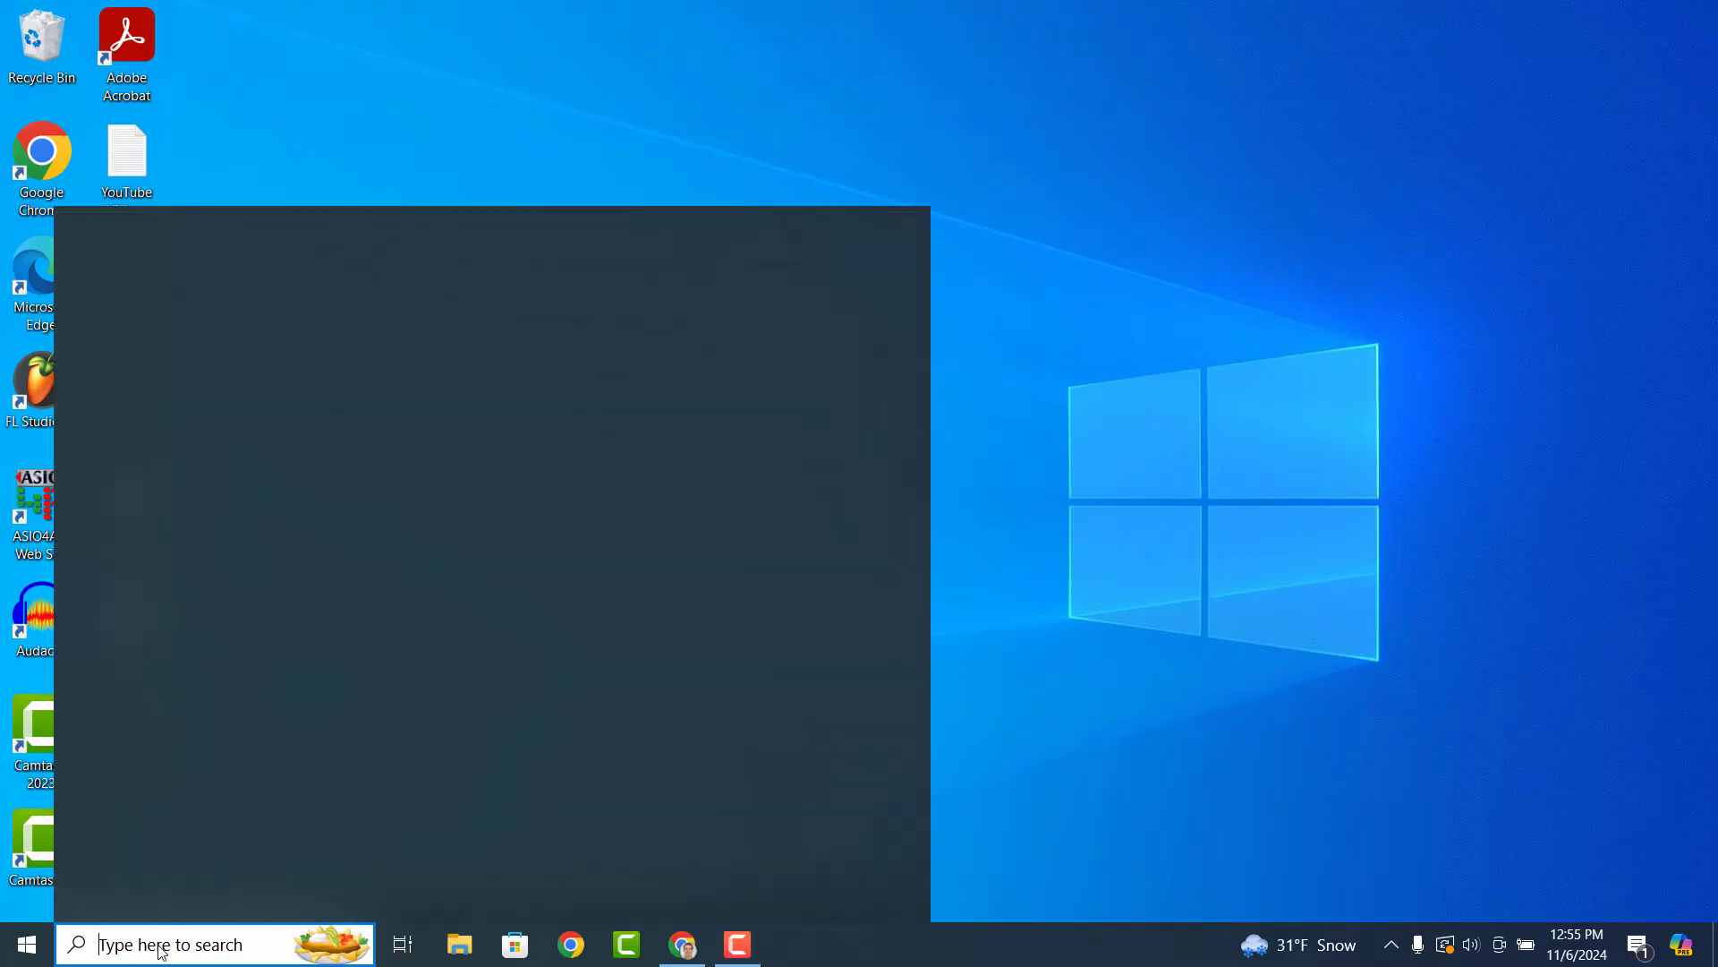
text(Advanced sha)
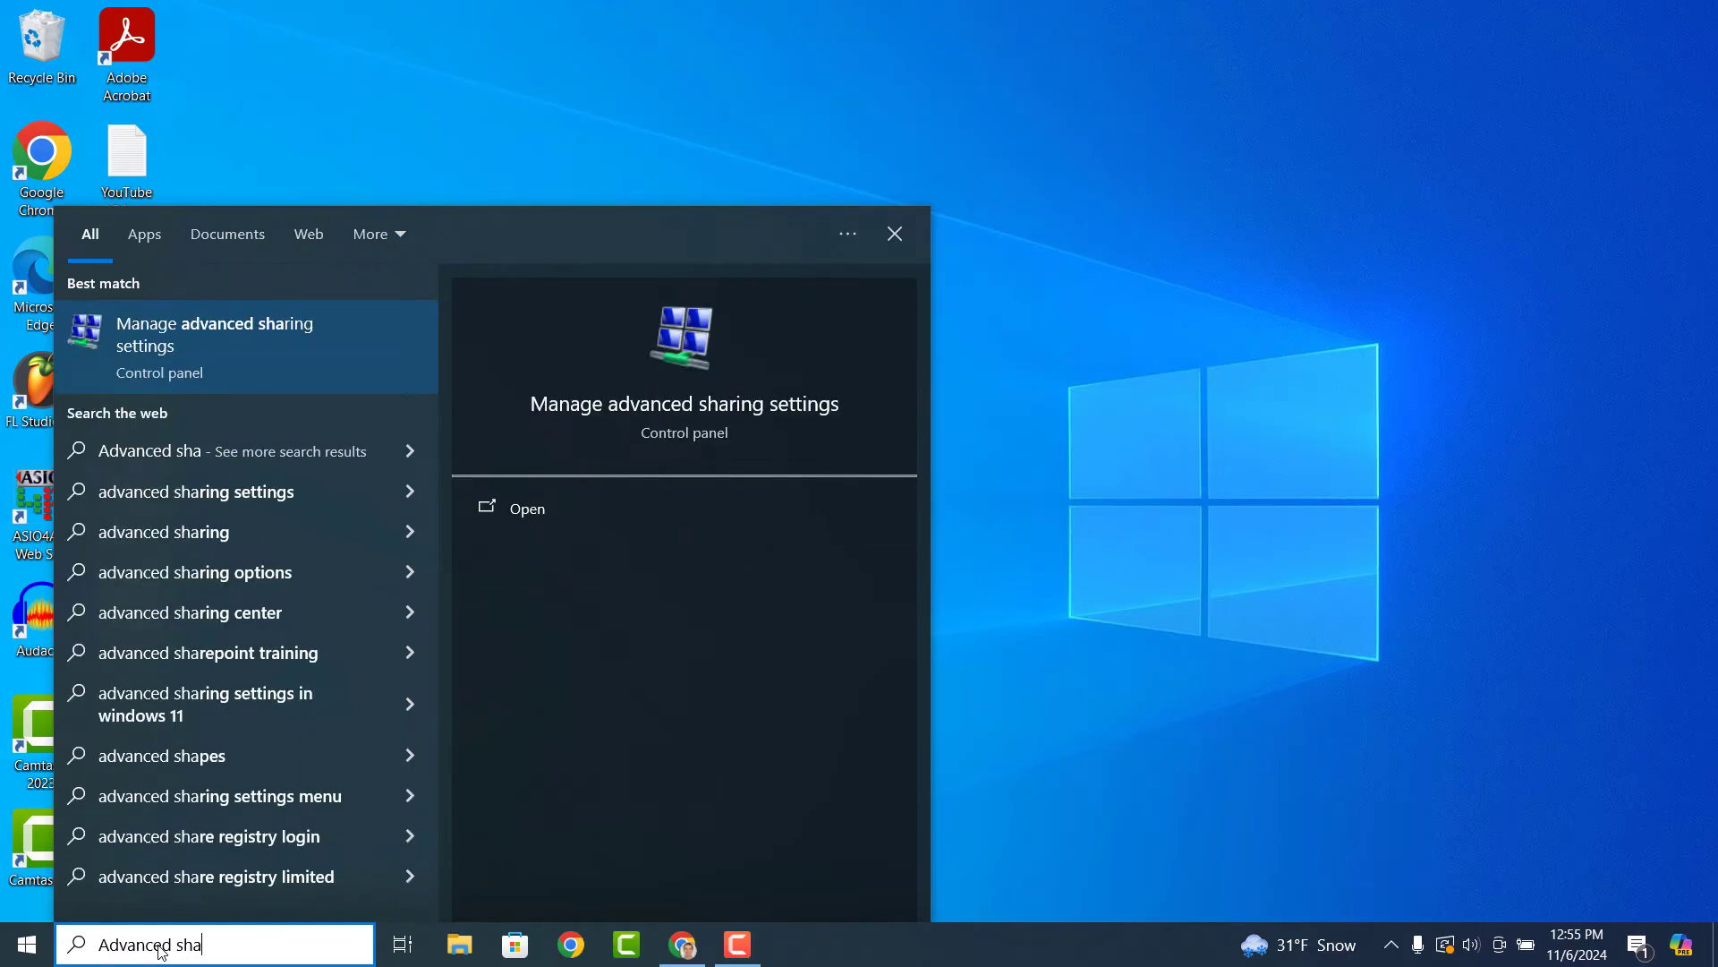
text(ring settings)
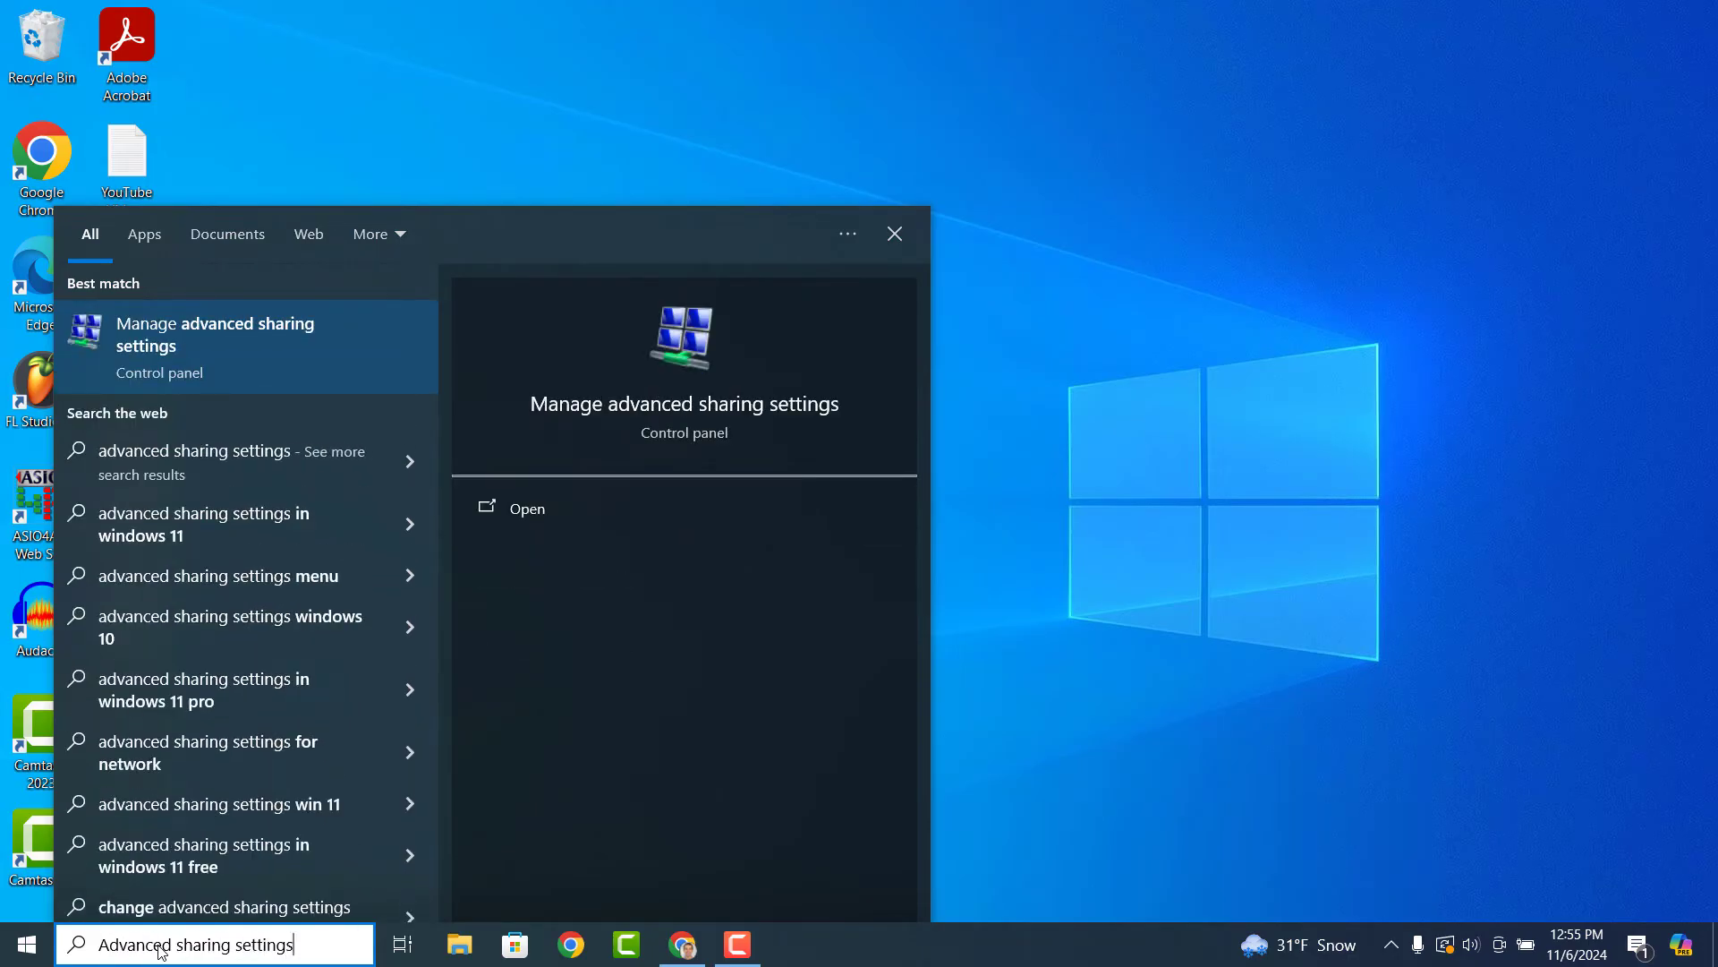
click(222, 353)
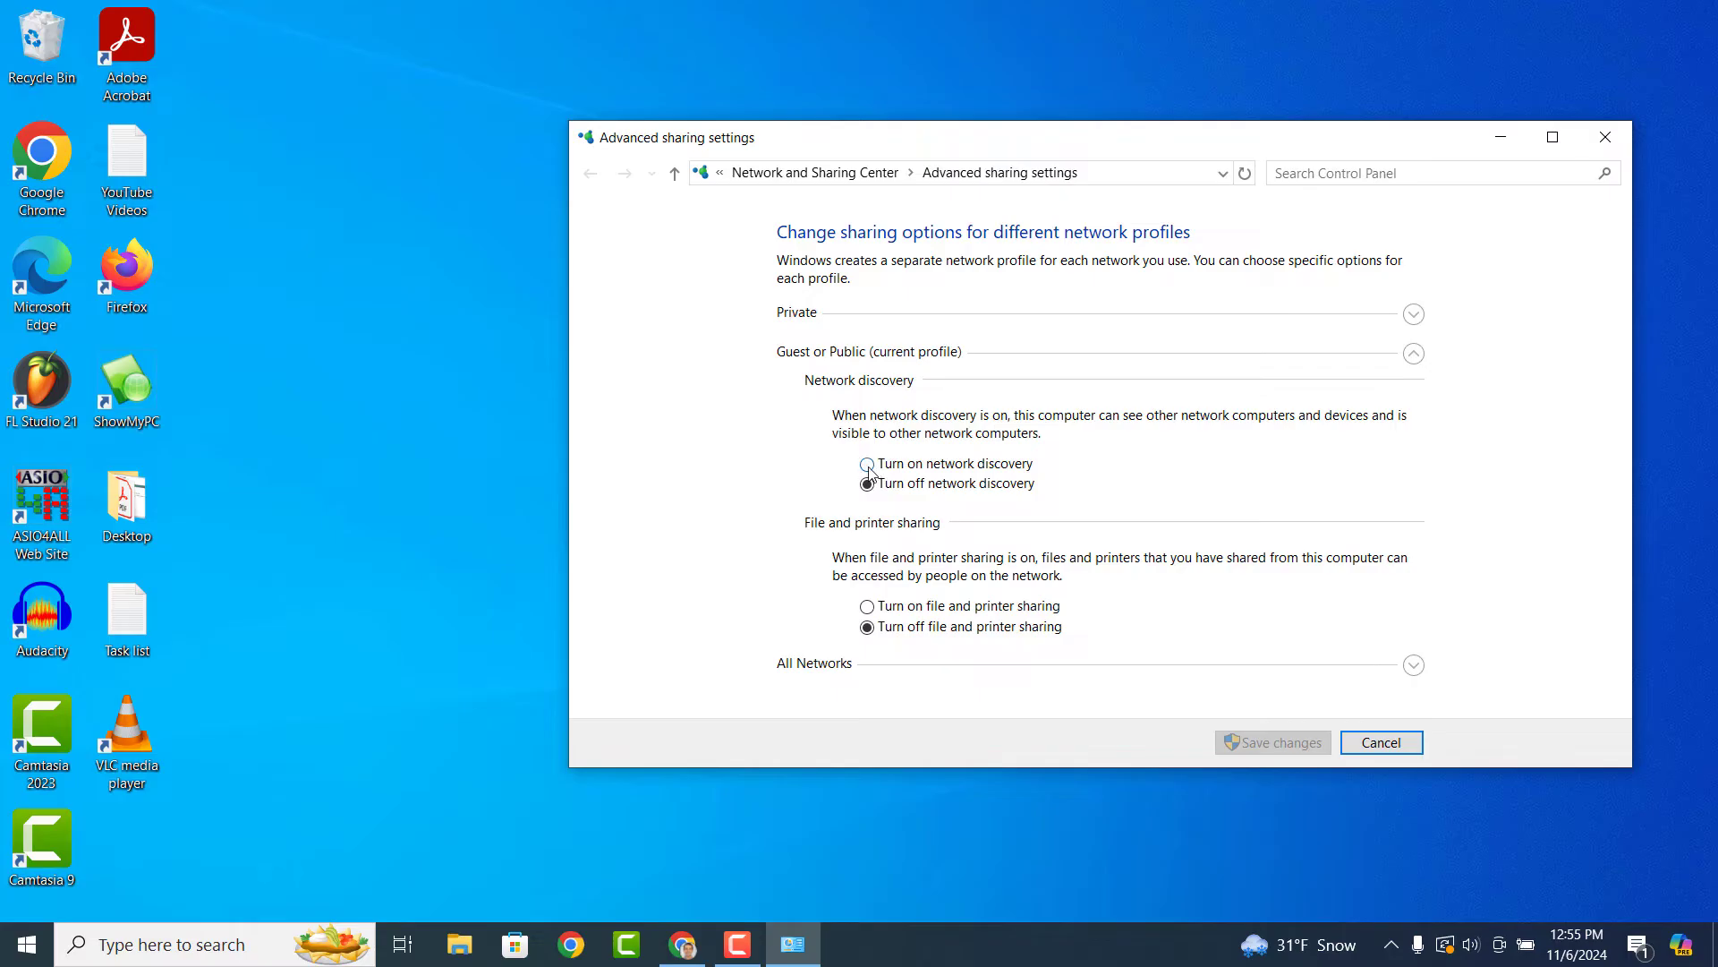
Turn on network discovery and file and printer sharing for Guest or Public, then save changes.
click(870, 473)
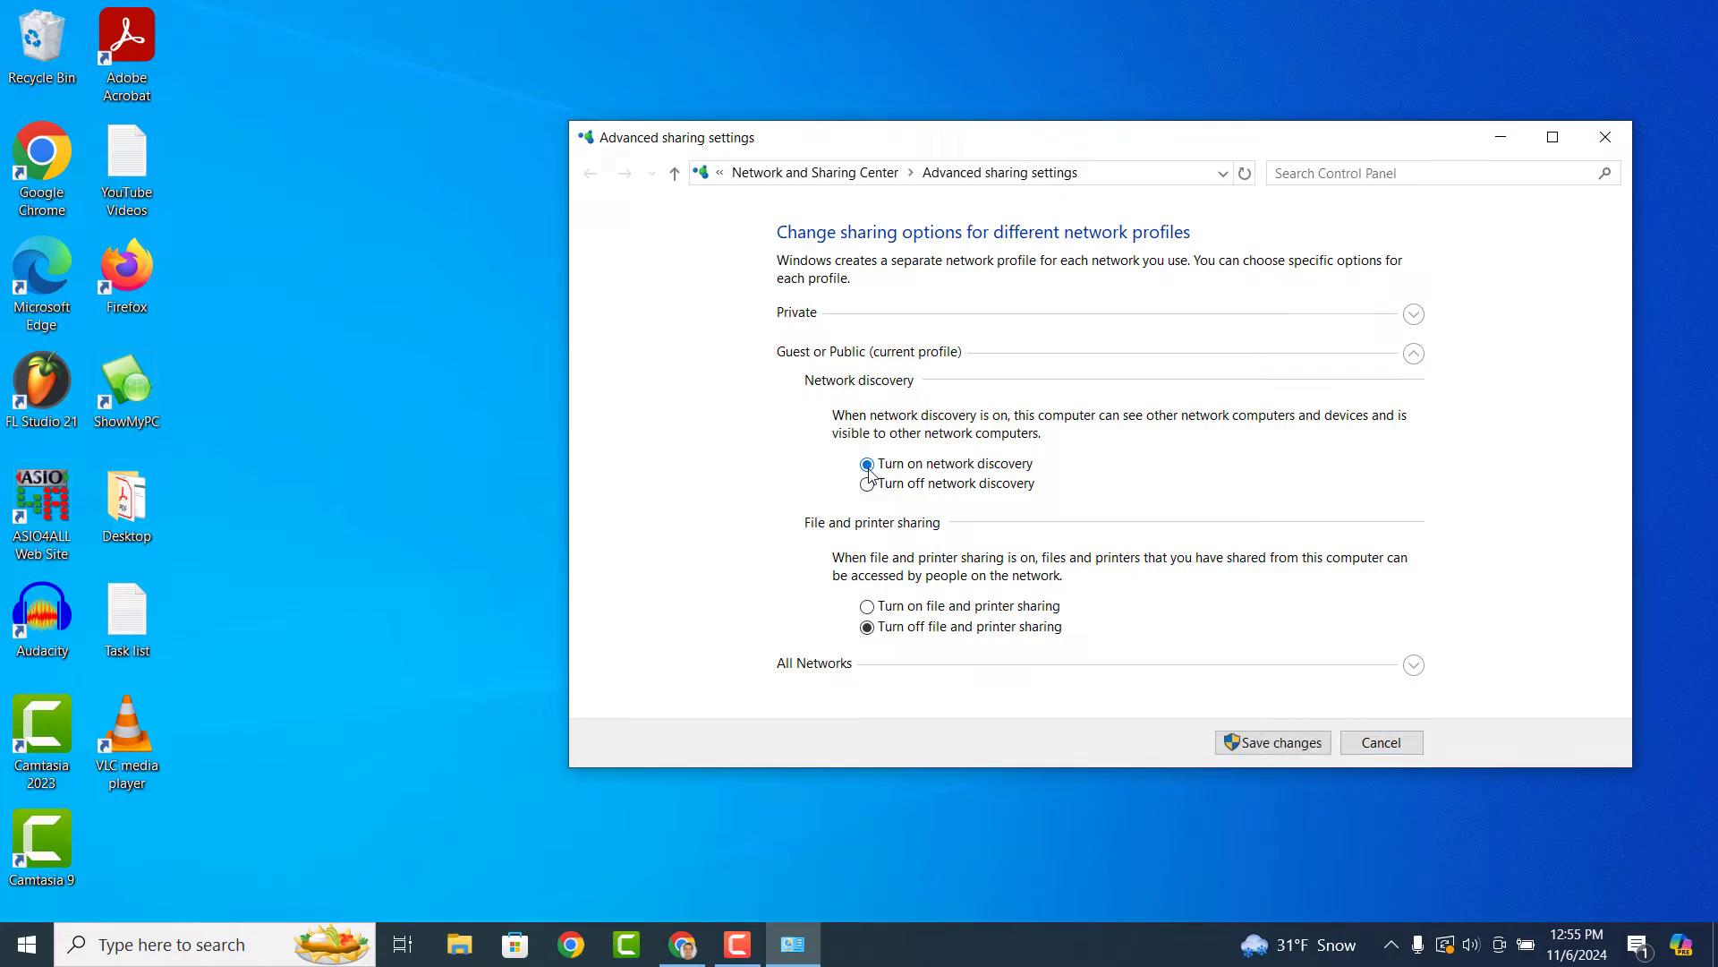
click(868, 607)
click(1251, 743)
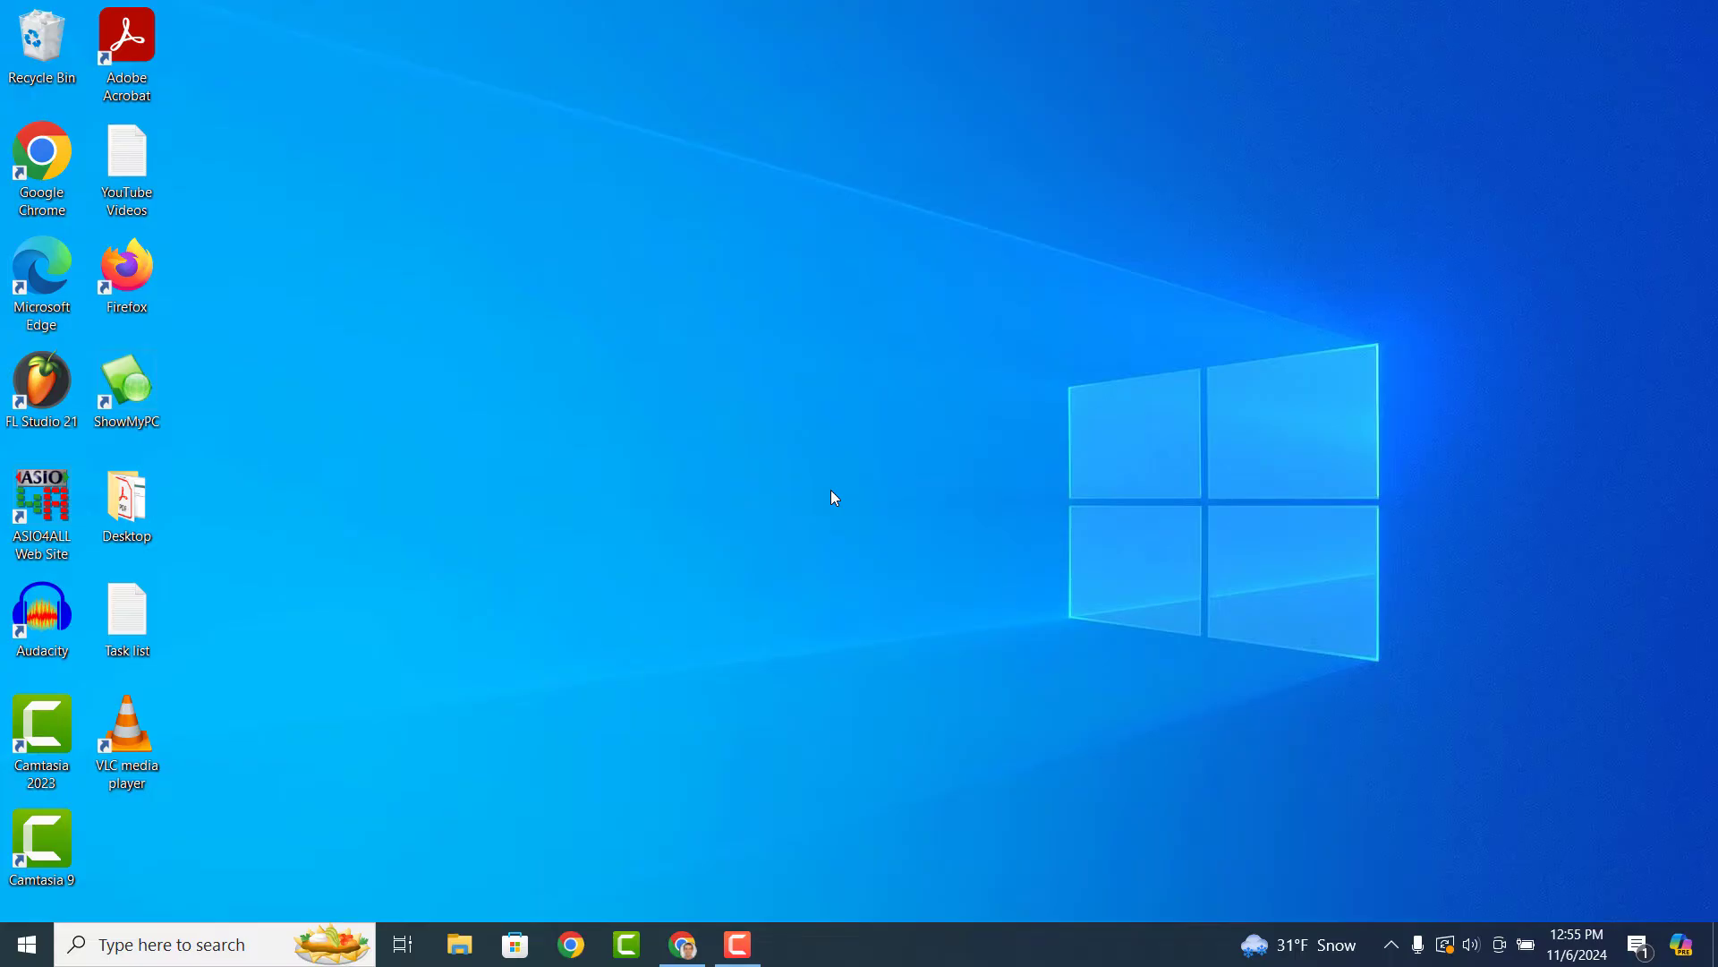
Open File Explorer at This PC and select the Local Disk (C:) drive.
click(471, 940)
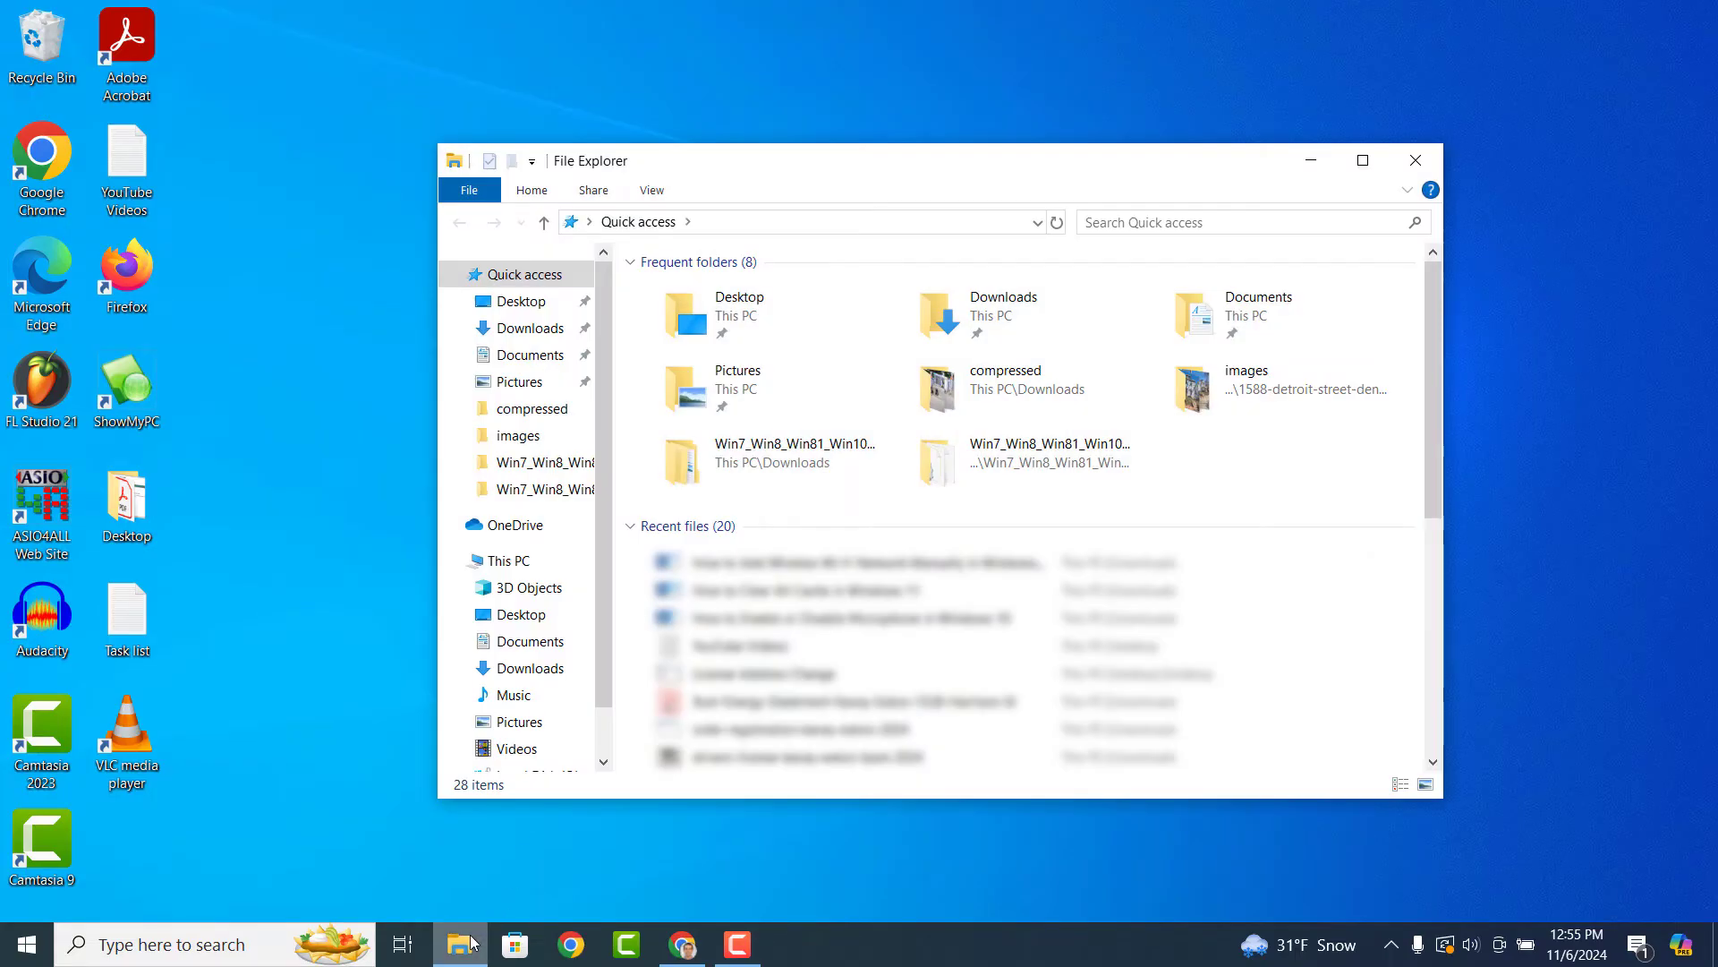
click(535, 568)
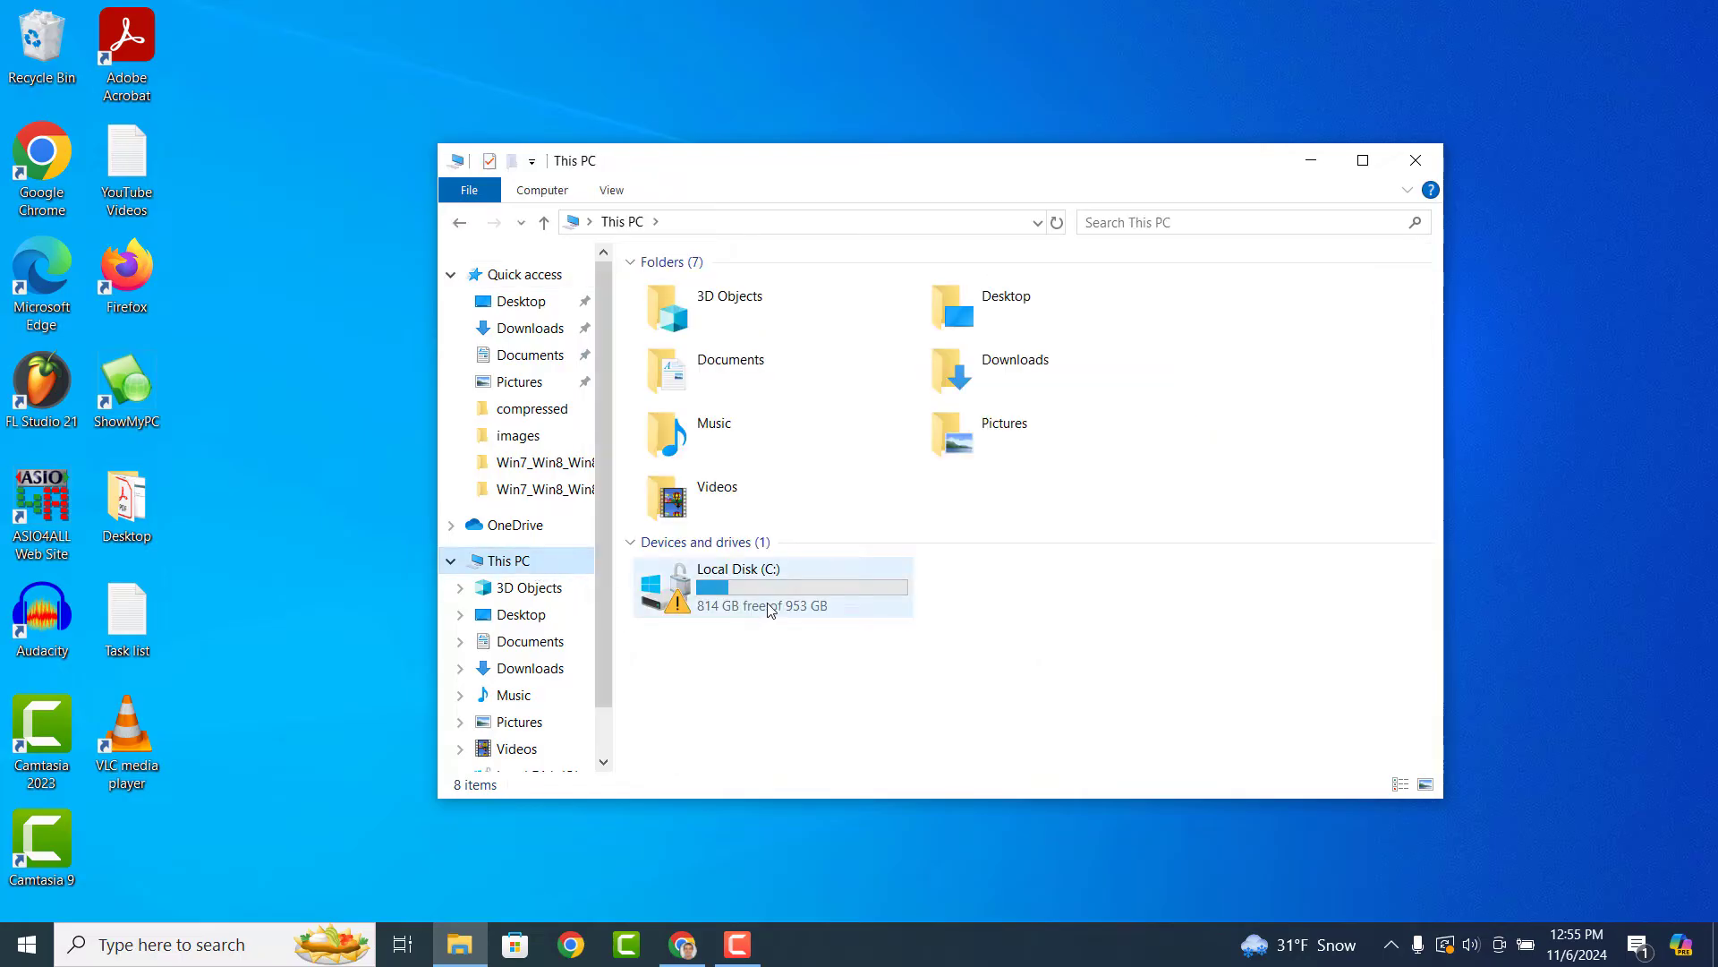
click(800, 600)
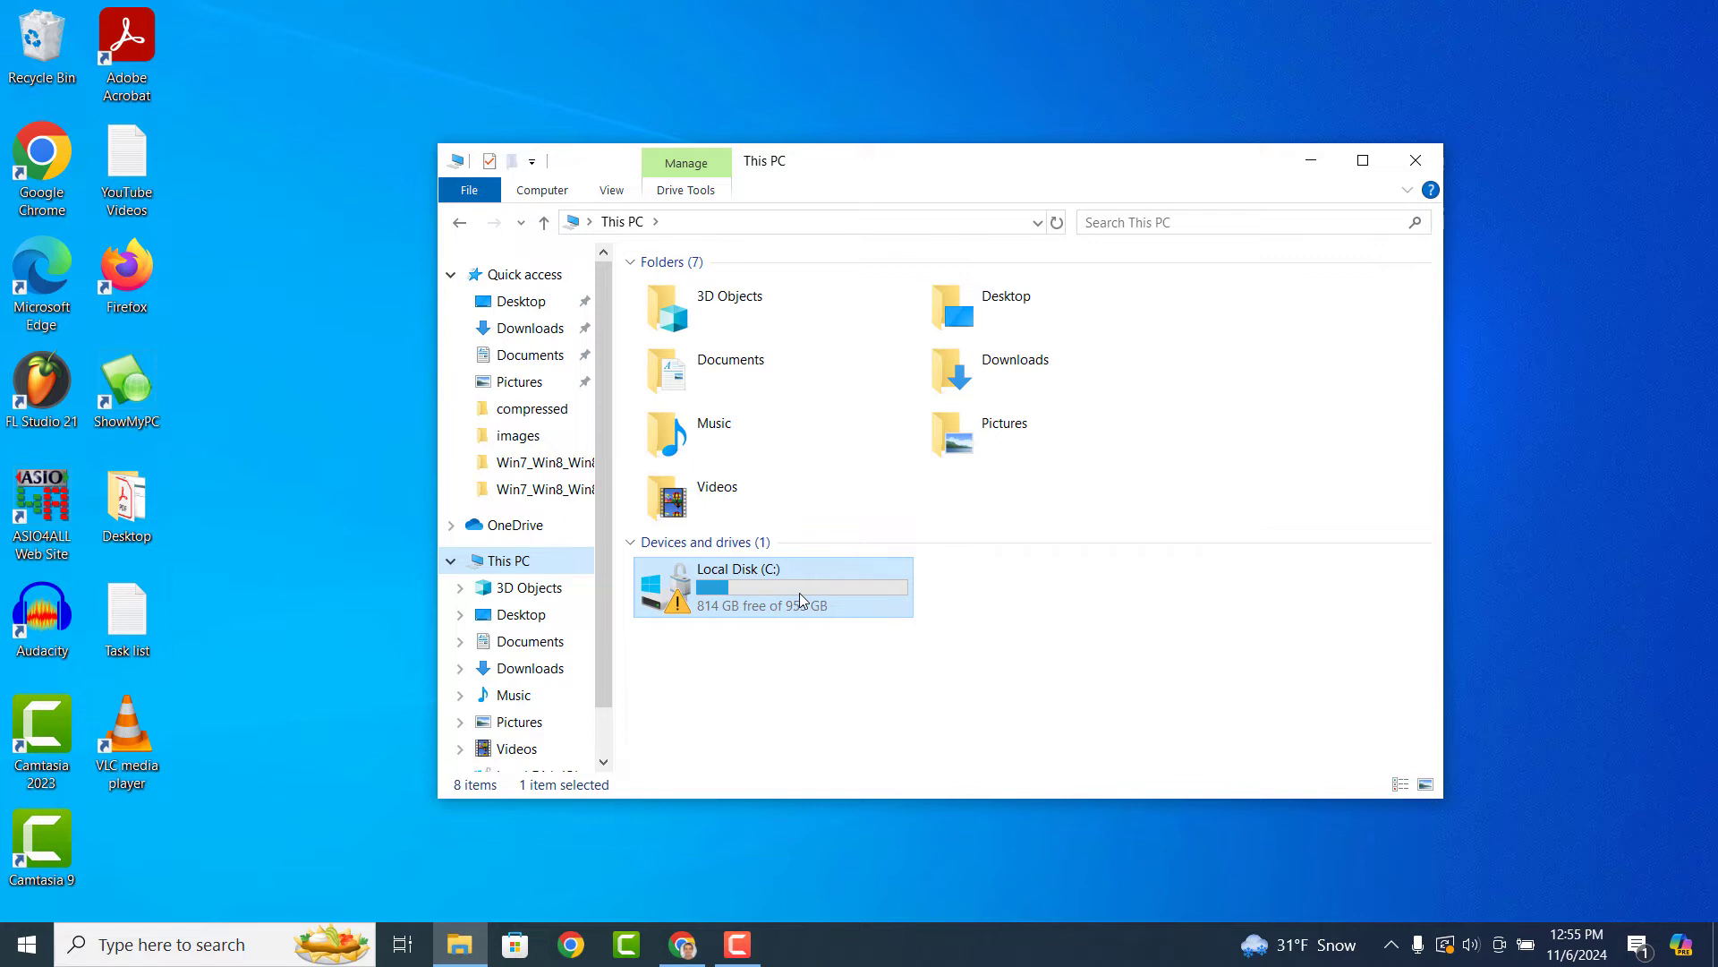
Open Local Disk (C:) Properties and go to Advanced Sharing on its Sharing tab.
right_click(800, 600)
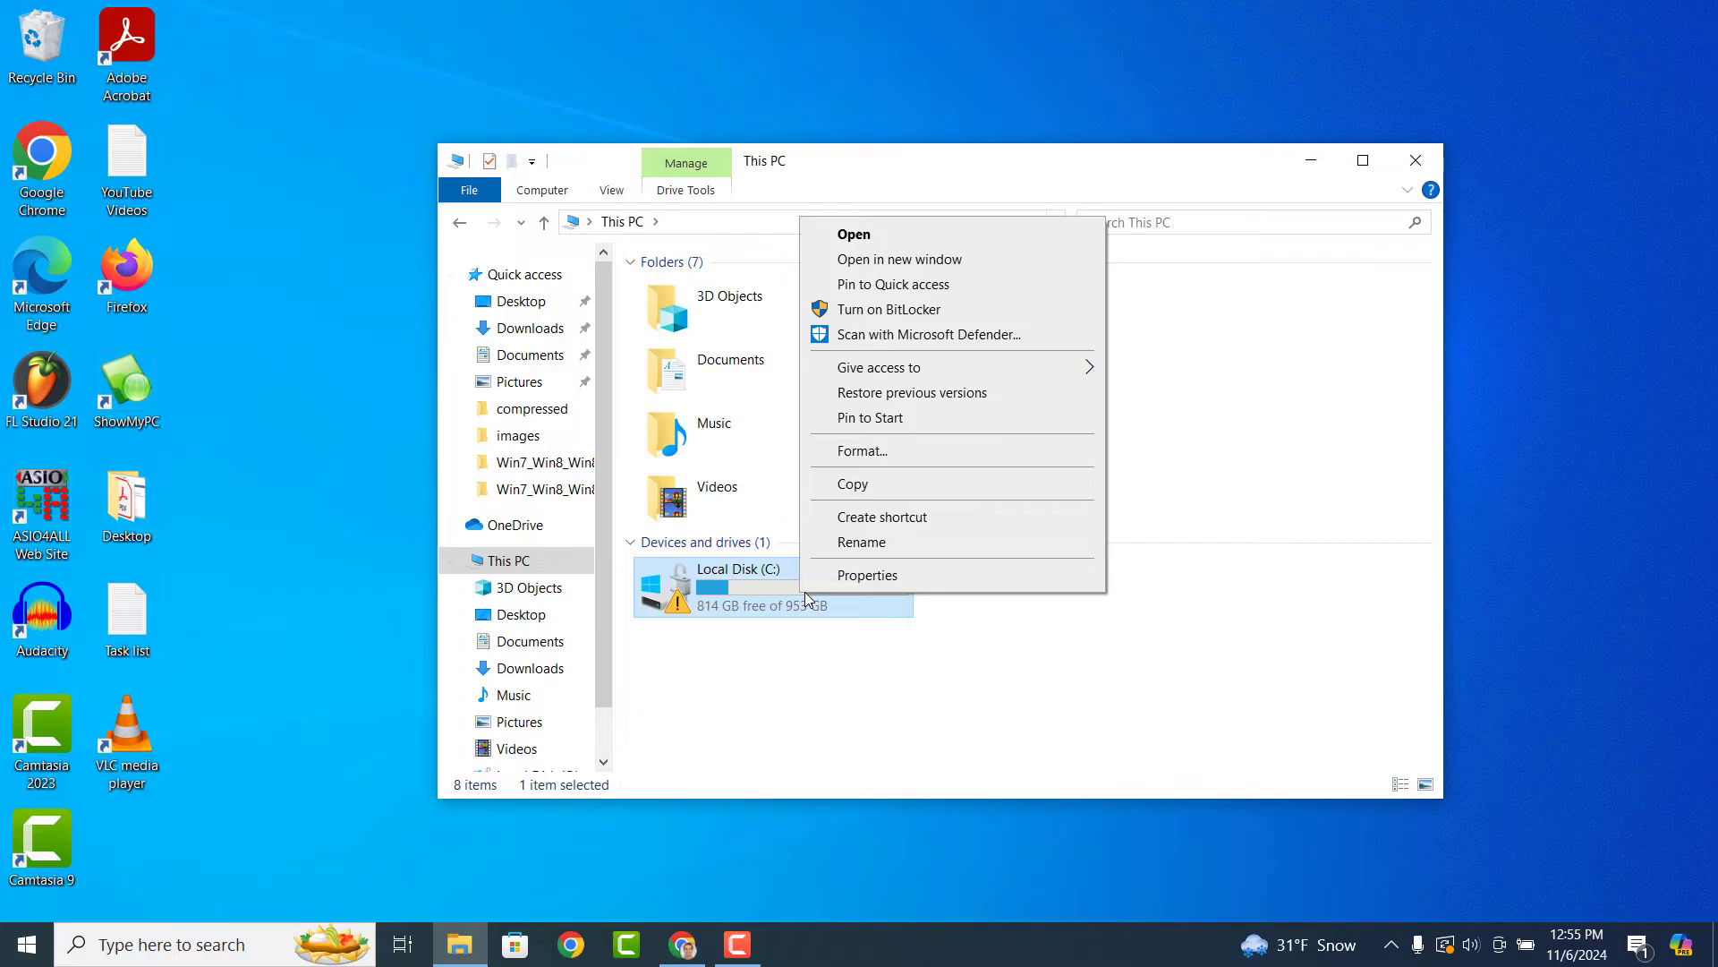
click(832, 577)
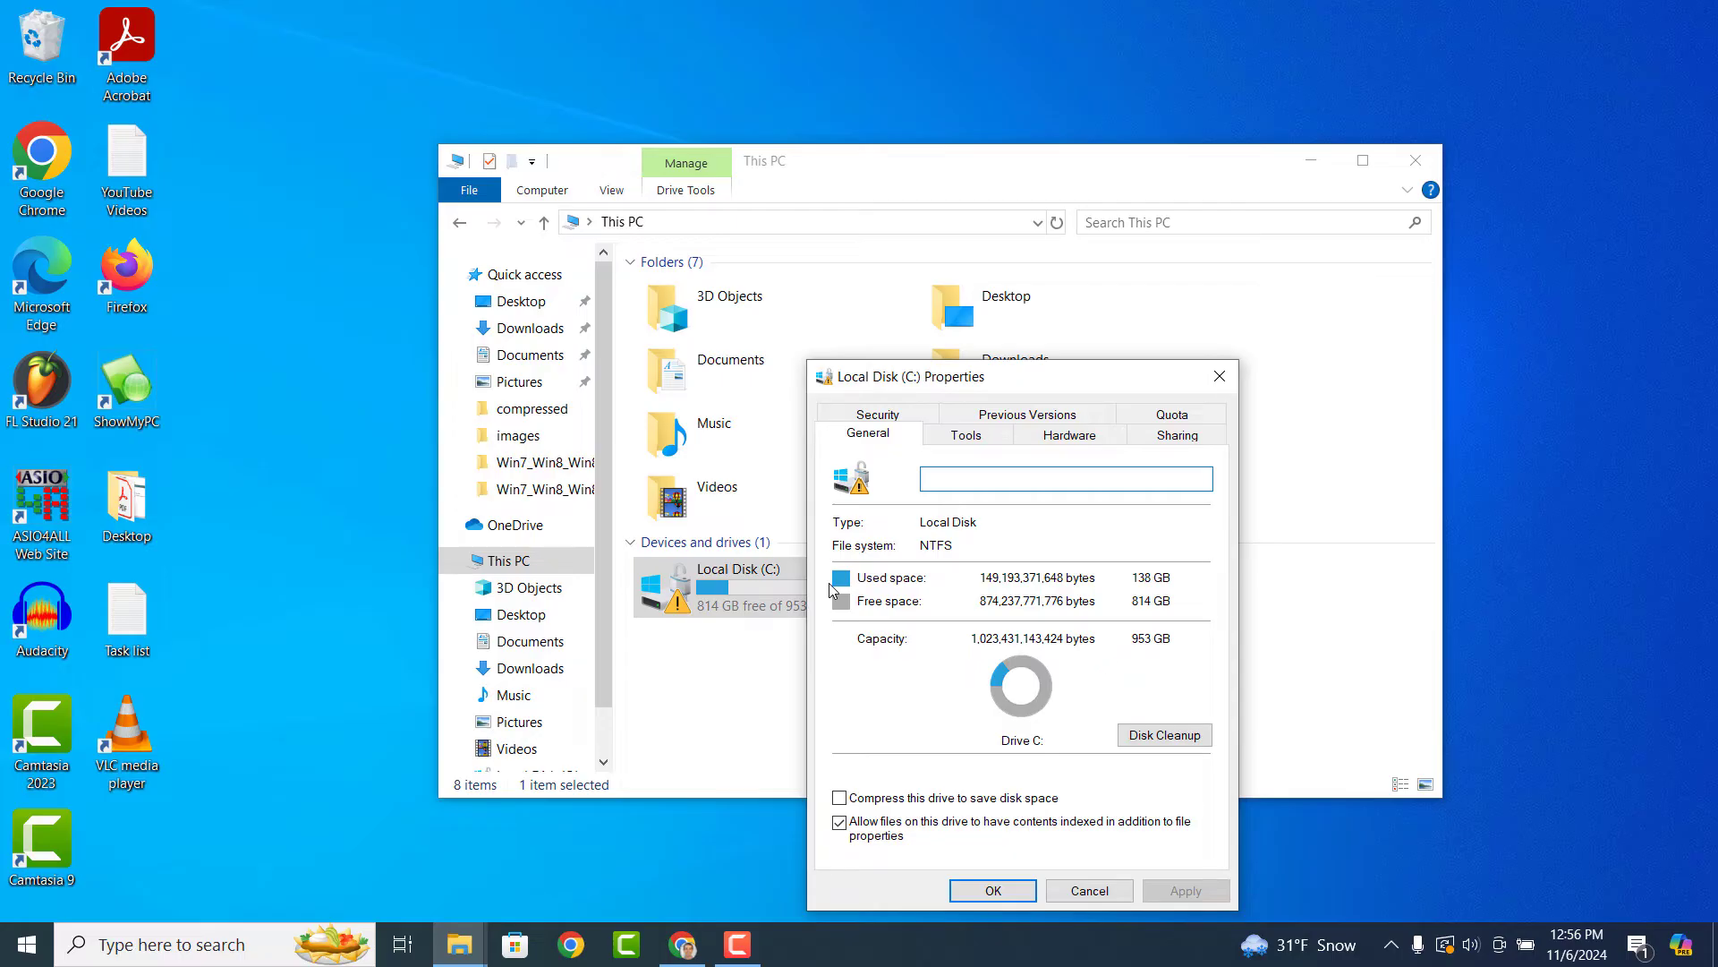
click(1179, 442)
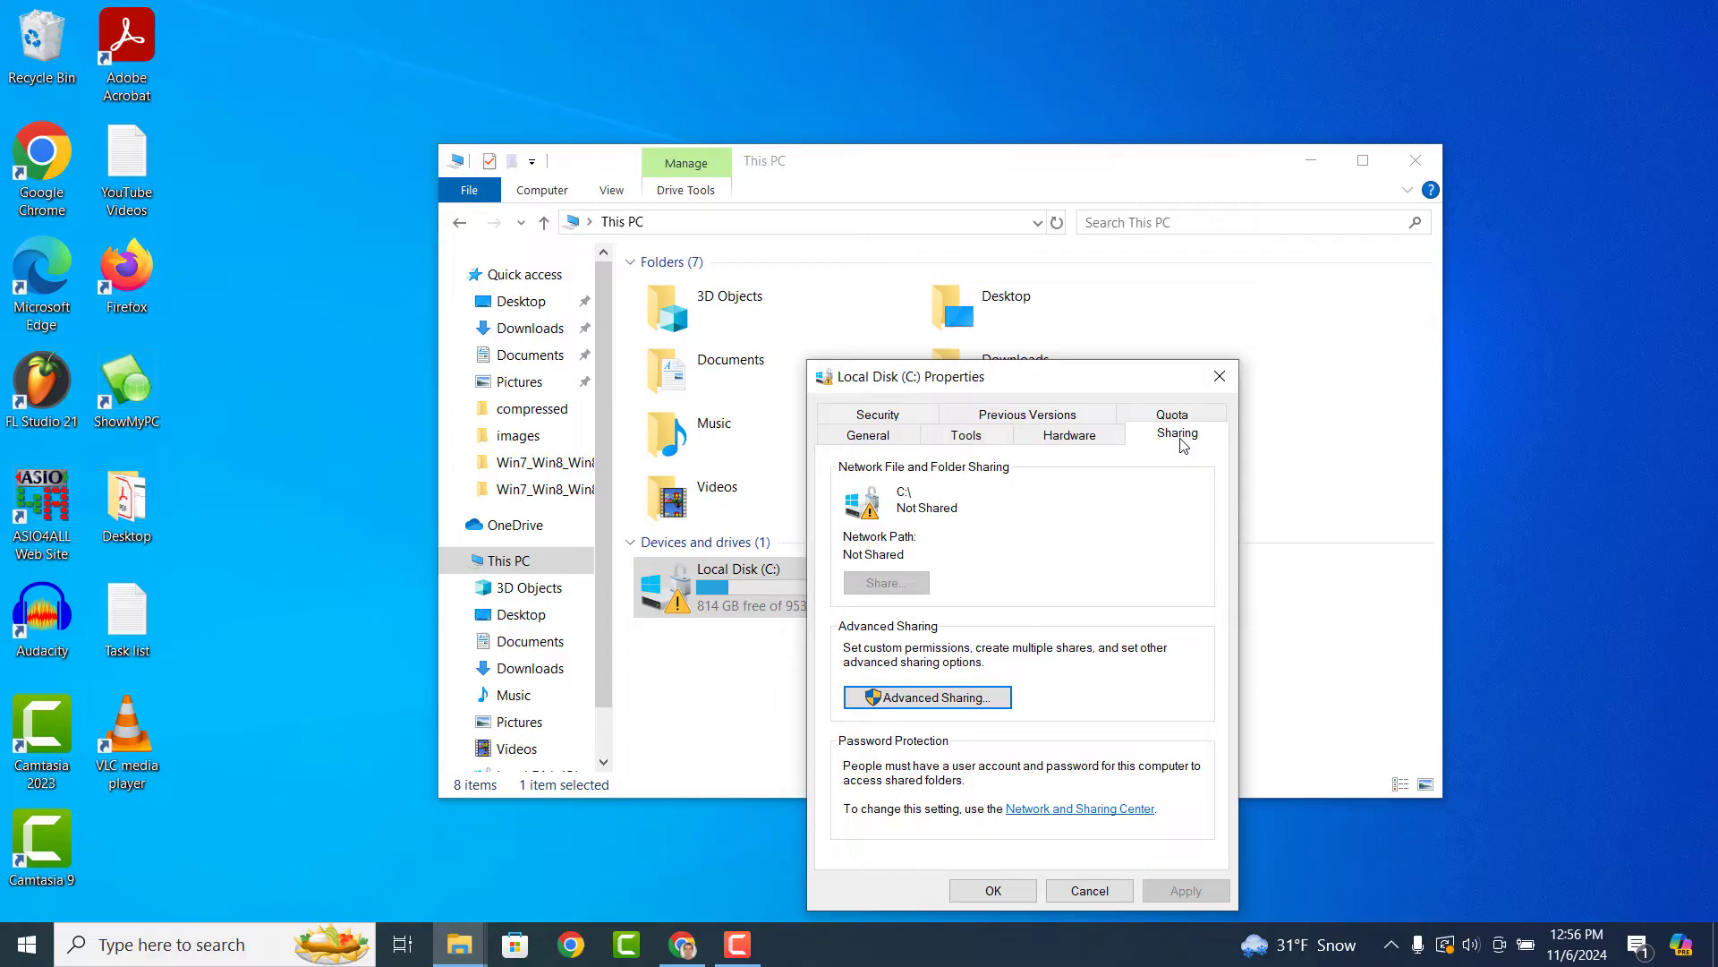
click(935, 697)
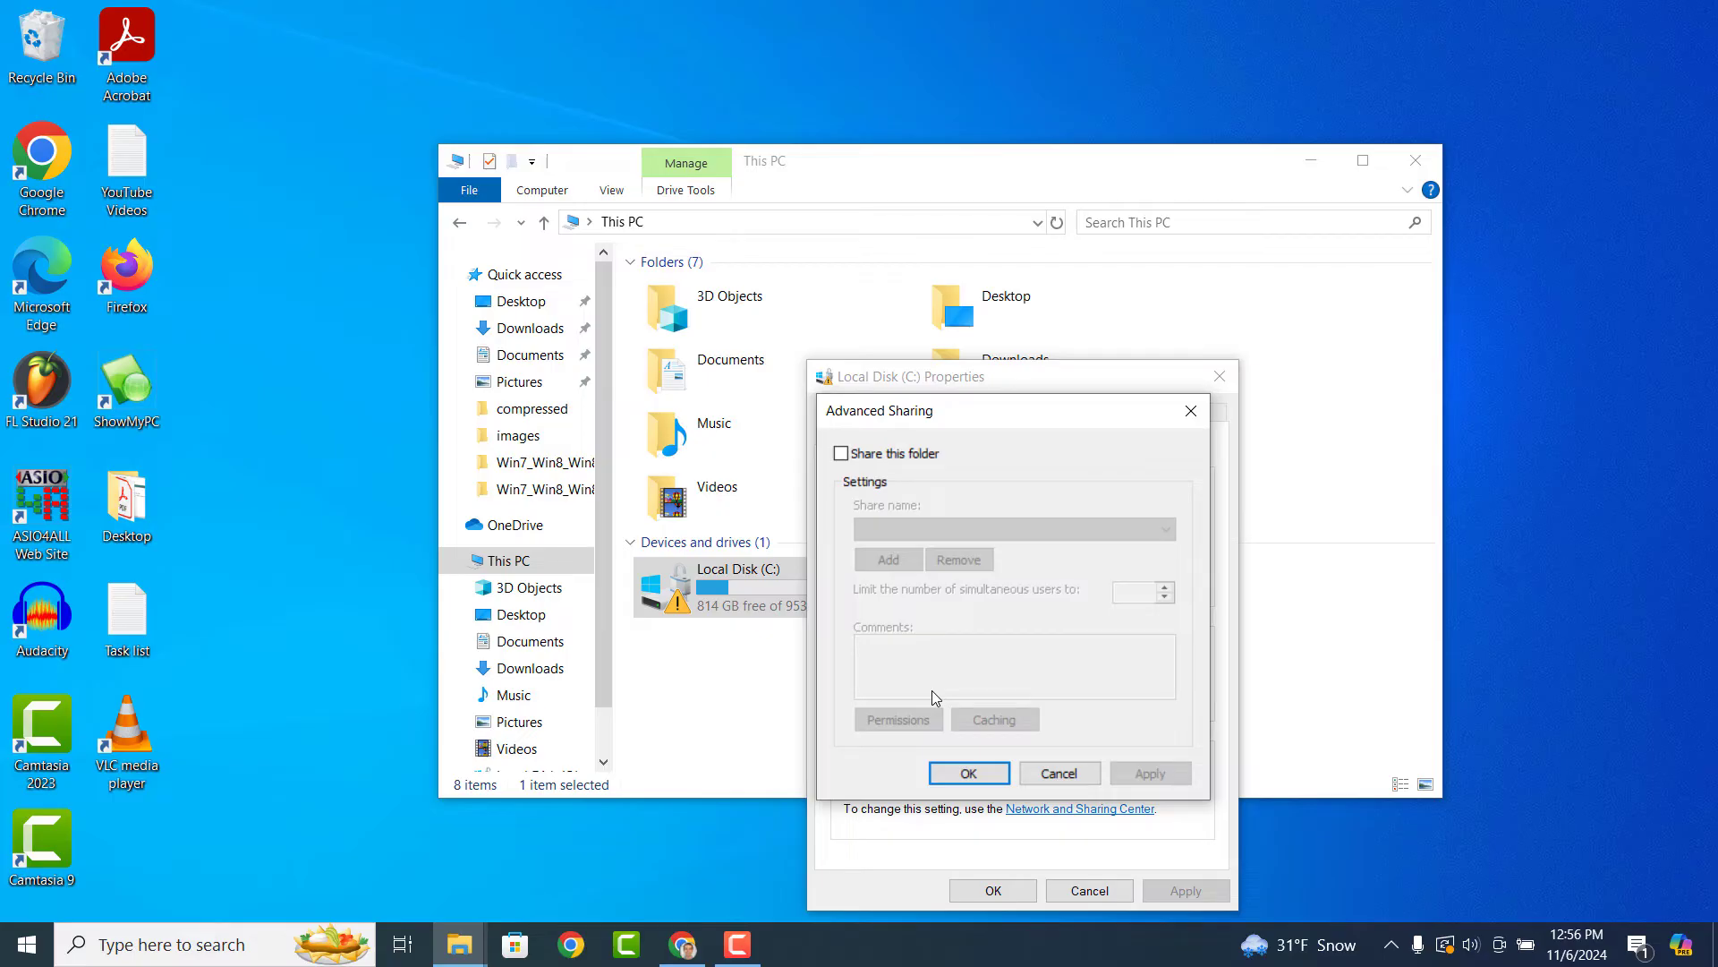
Share the C drive, rename the share from C to 'Shared family drive', and apply.
click(900, 455)
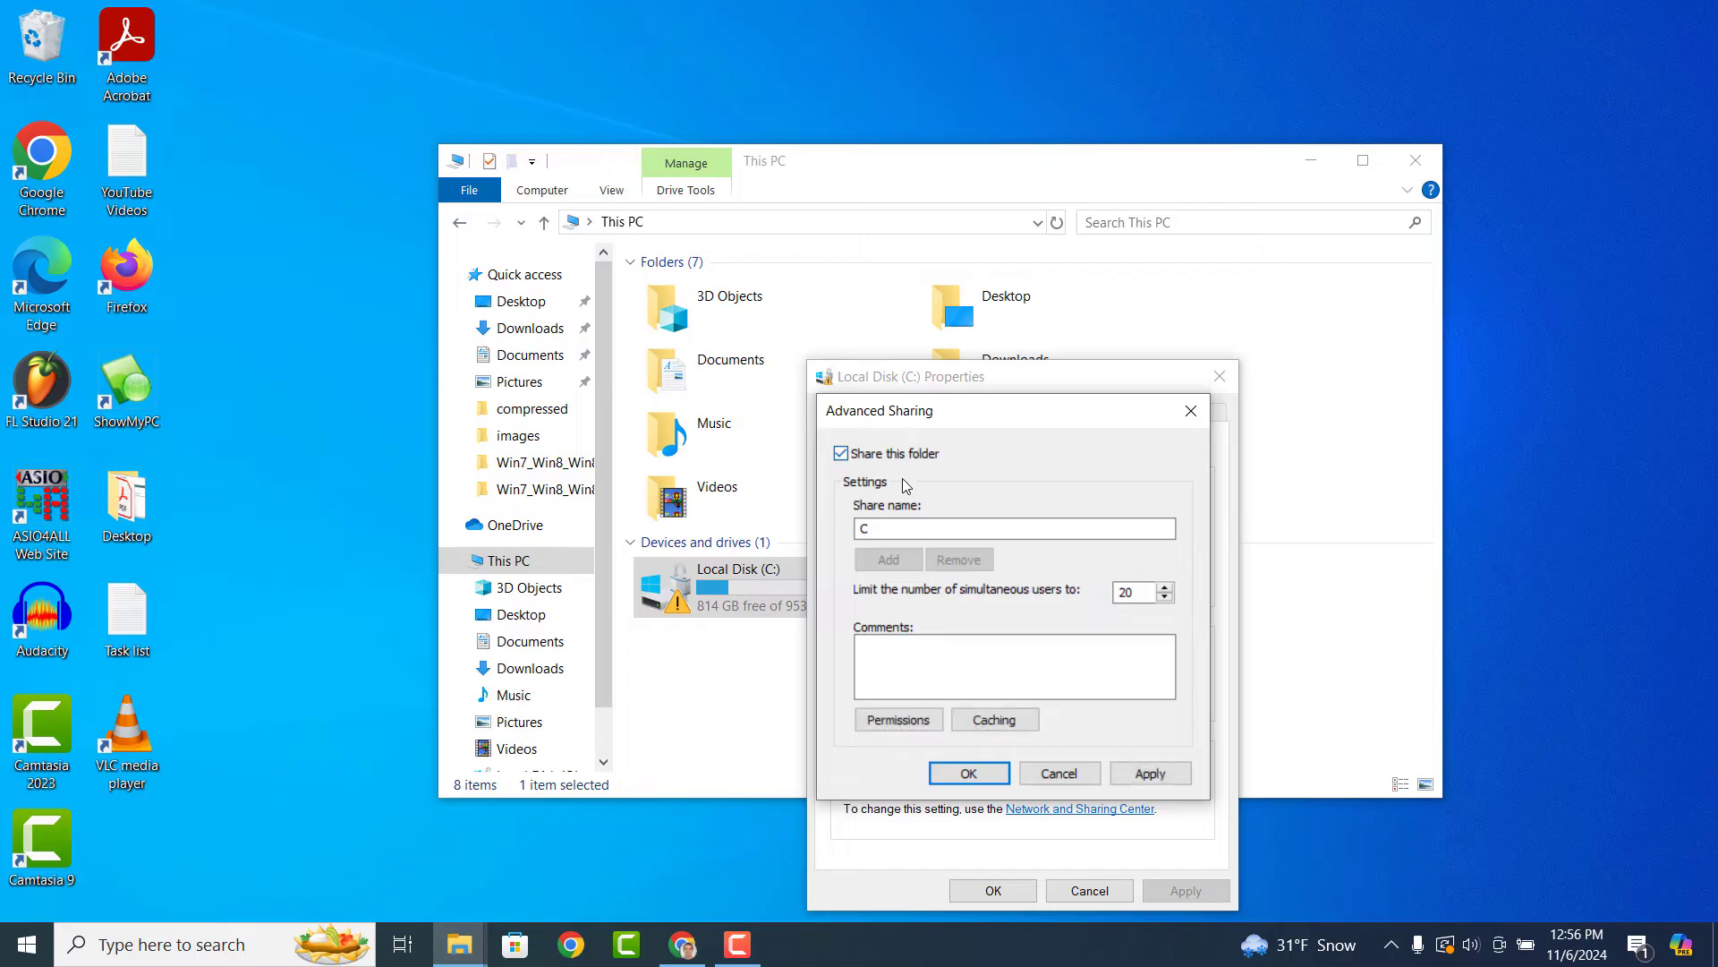
click(911, 526)
drag(908, 526, 839, 534)
text(Shared )
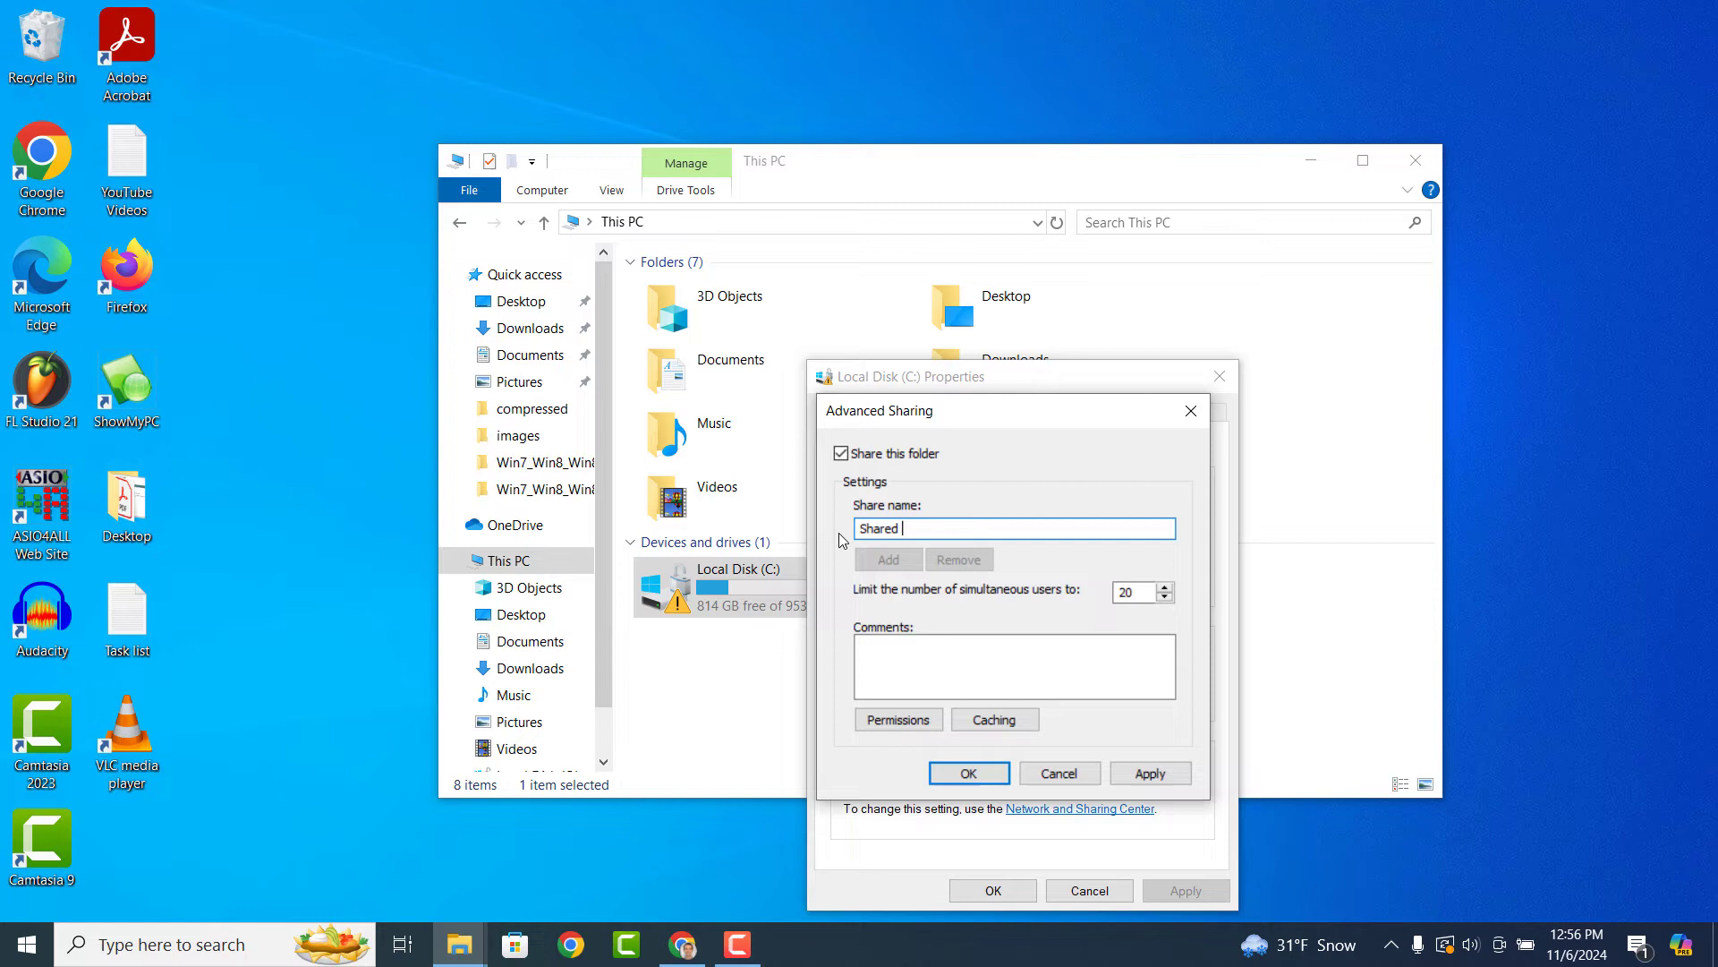
text(family drive)
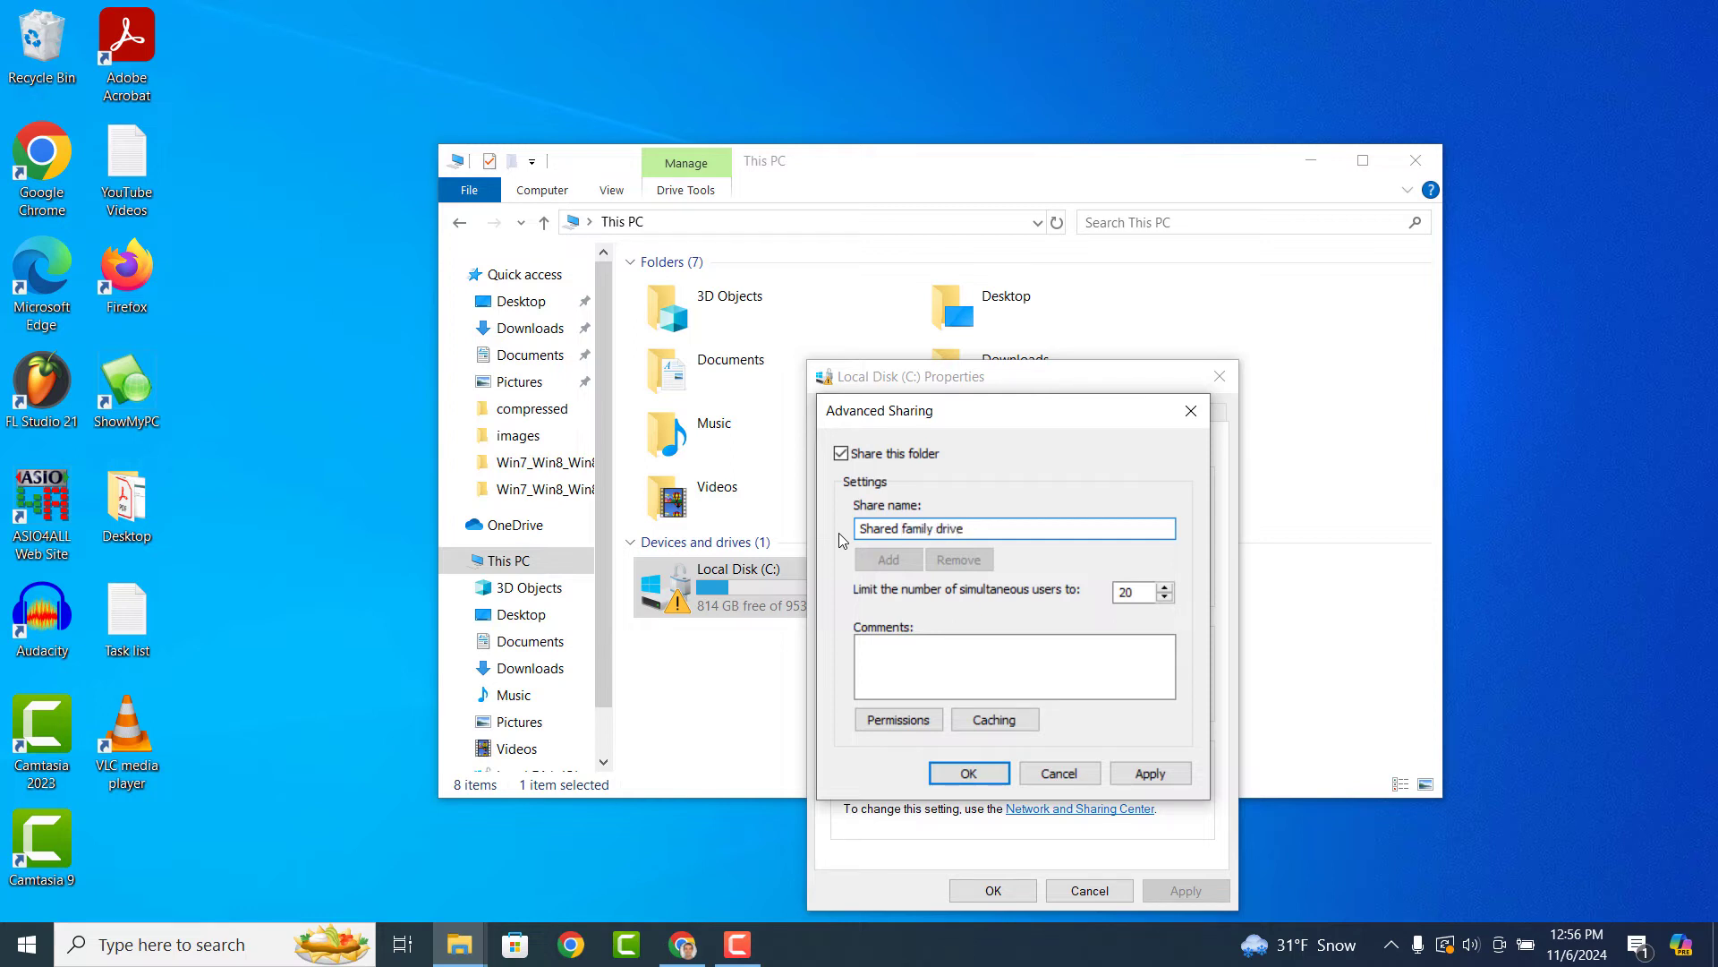
click(1130, 775)
click(974, 774)
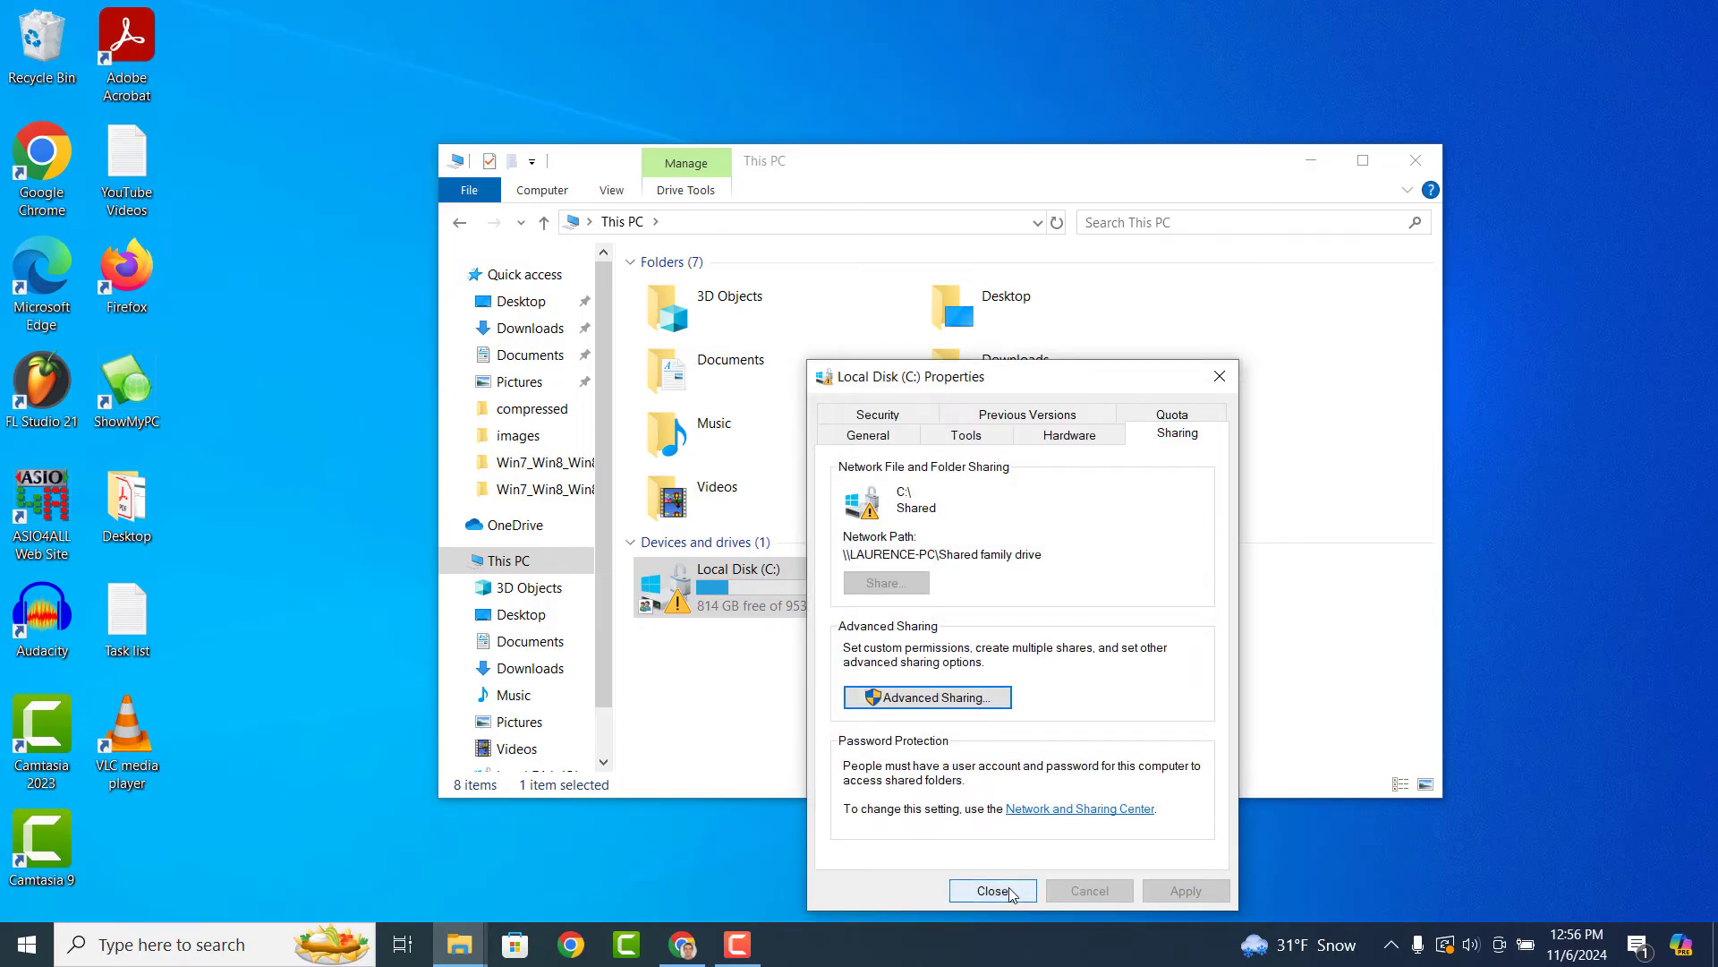
Close the C drive properties, minimize Explorer, and launch Command Prompt from Windows search.
click(1013, 893)
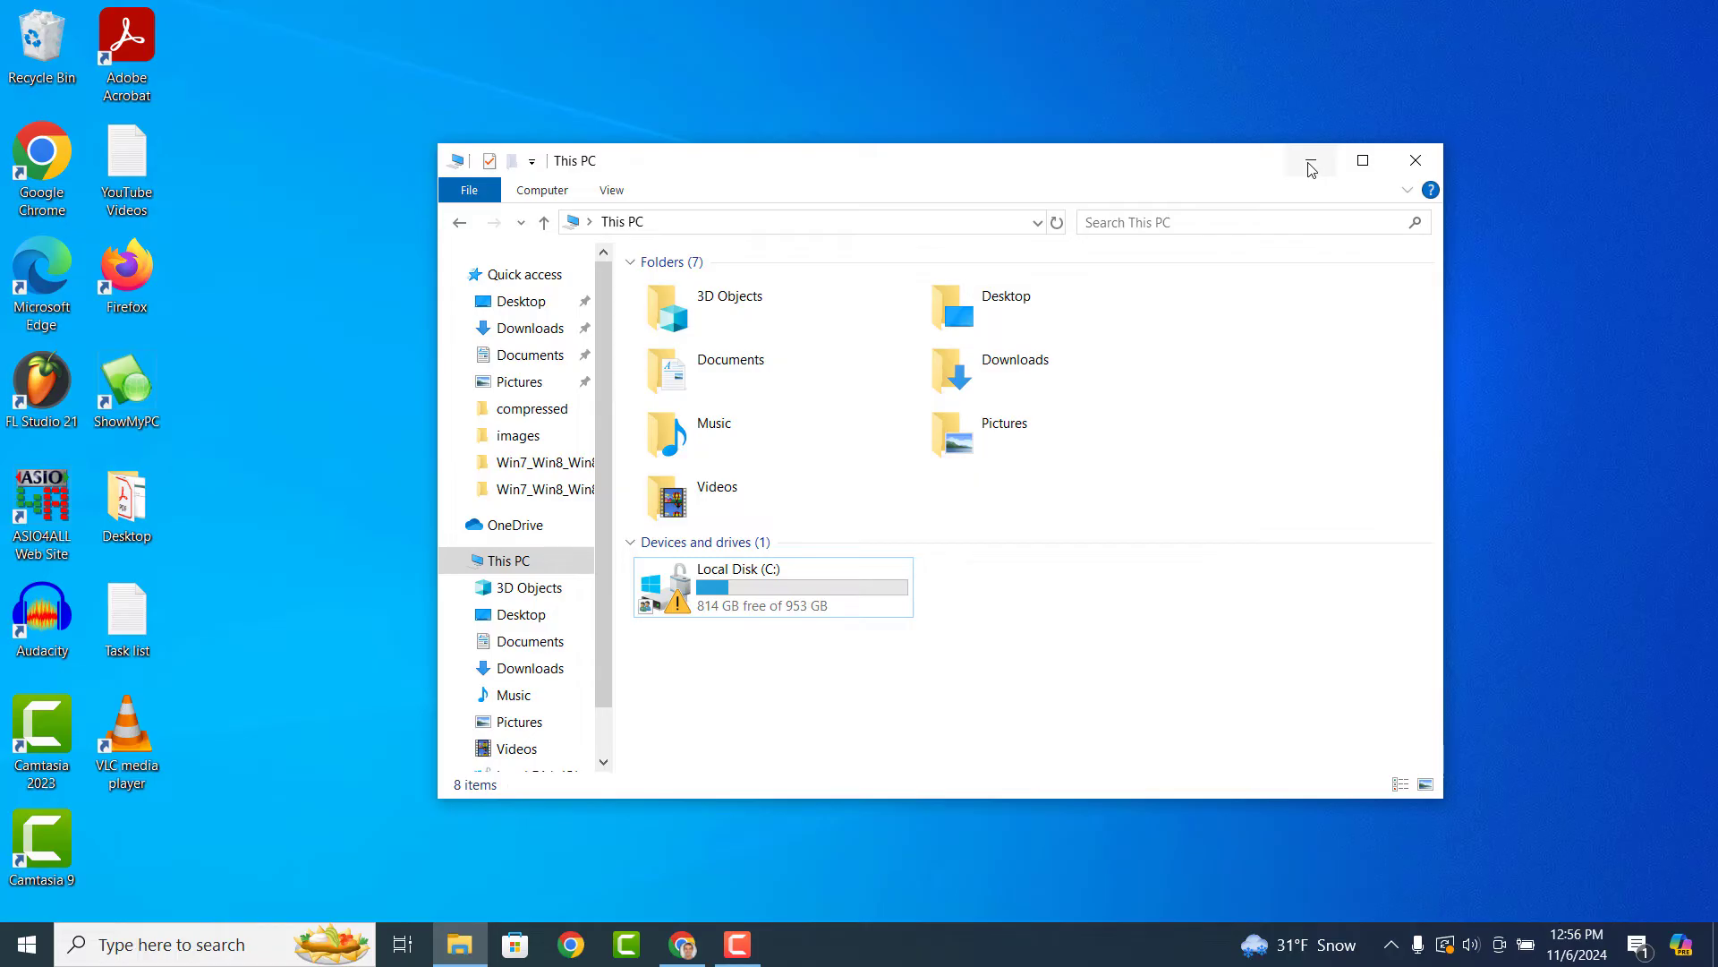
click(1311, 168)
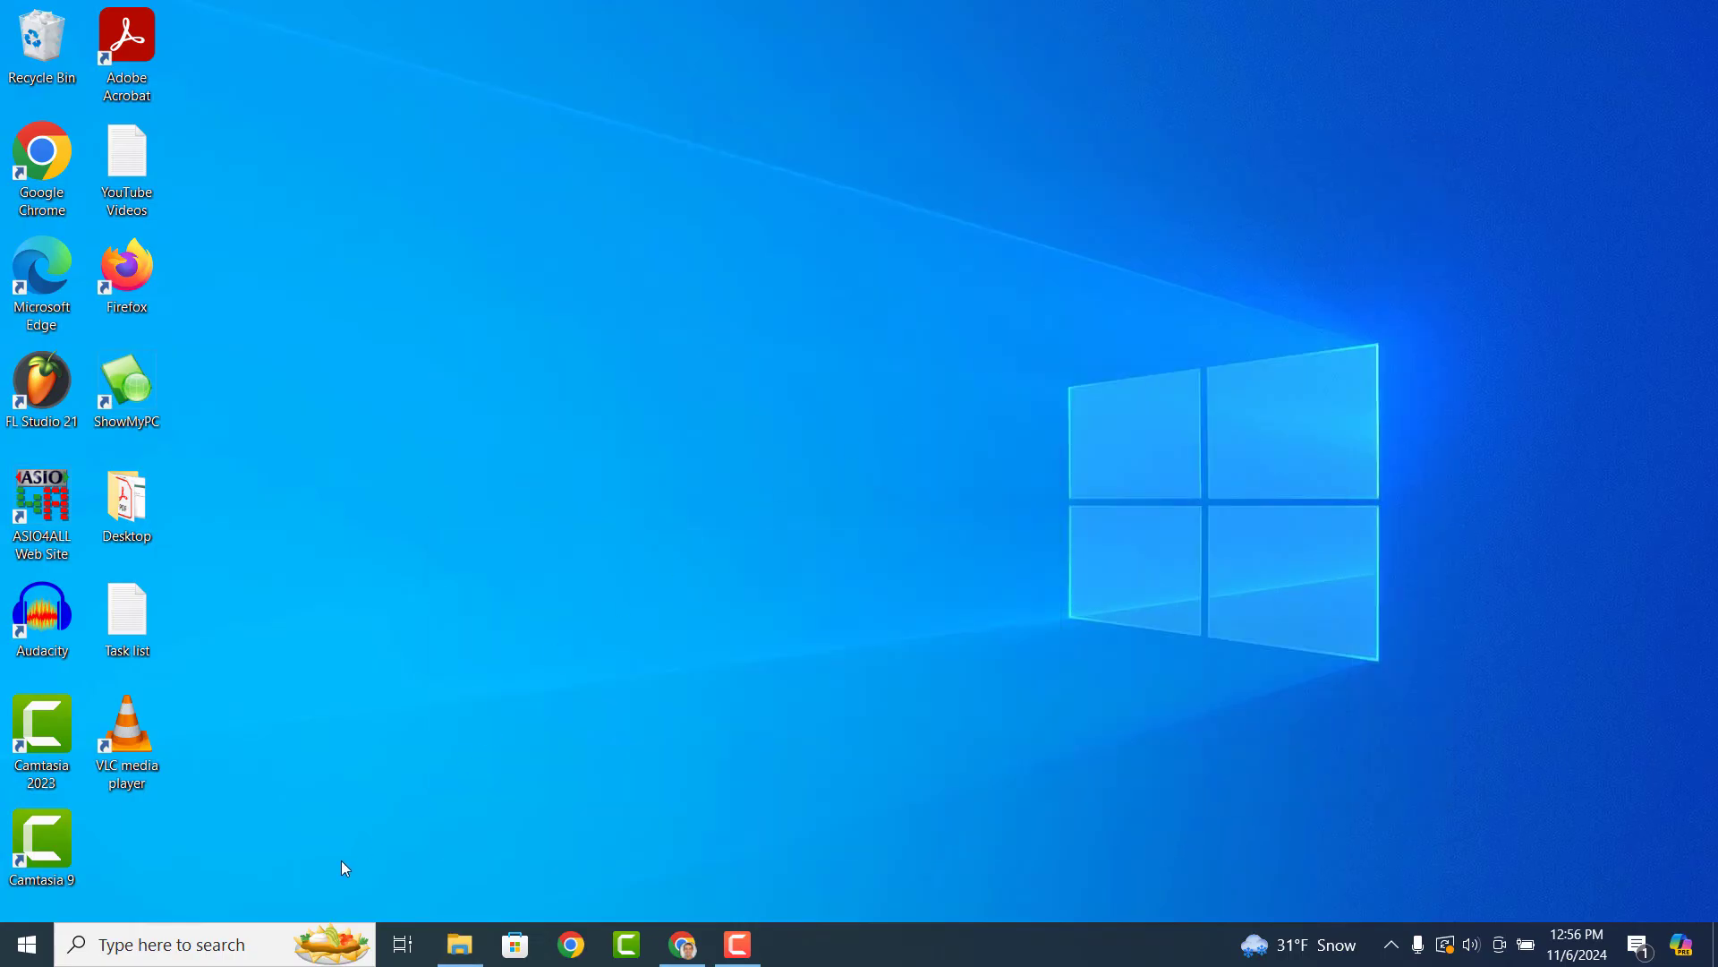
click(229, 935)
text(Command Prompt)
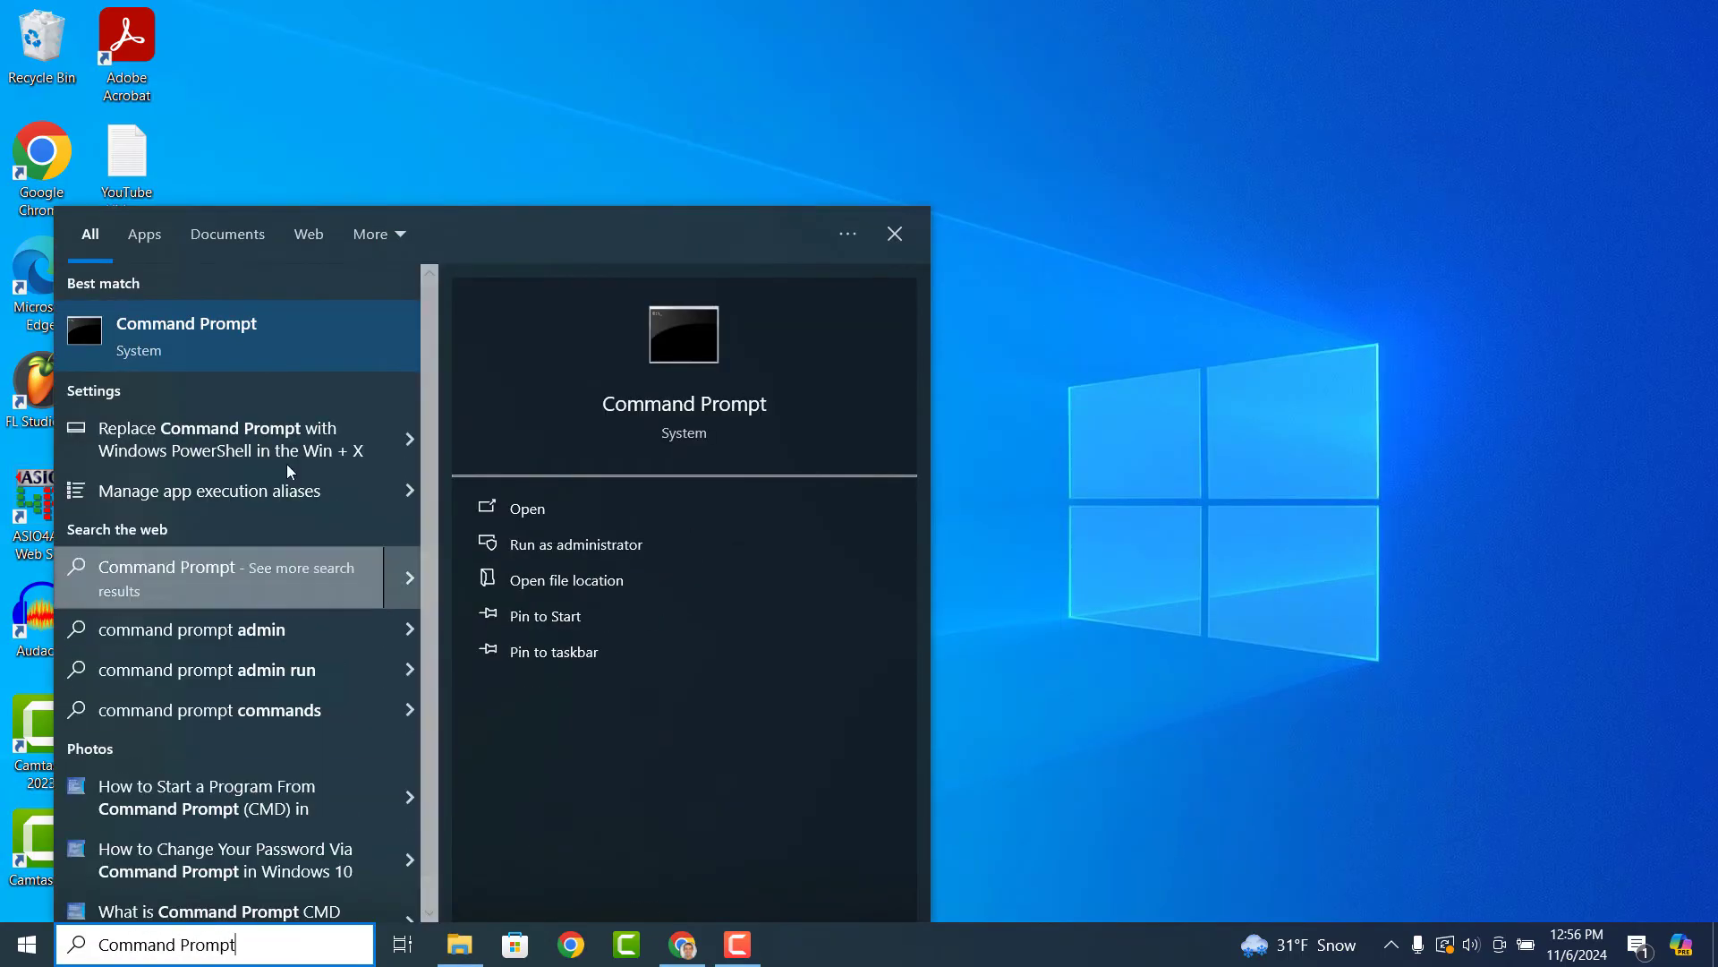
click(324, 322)
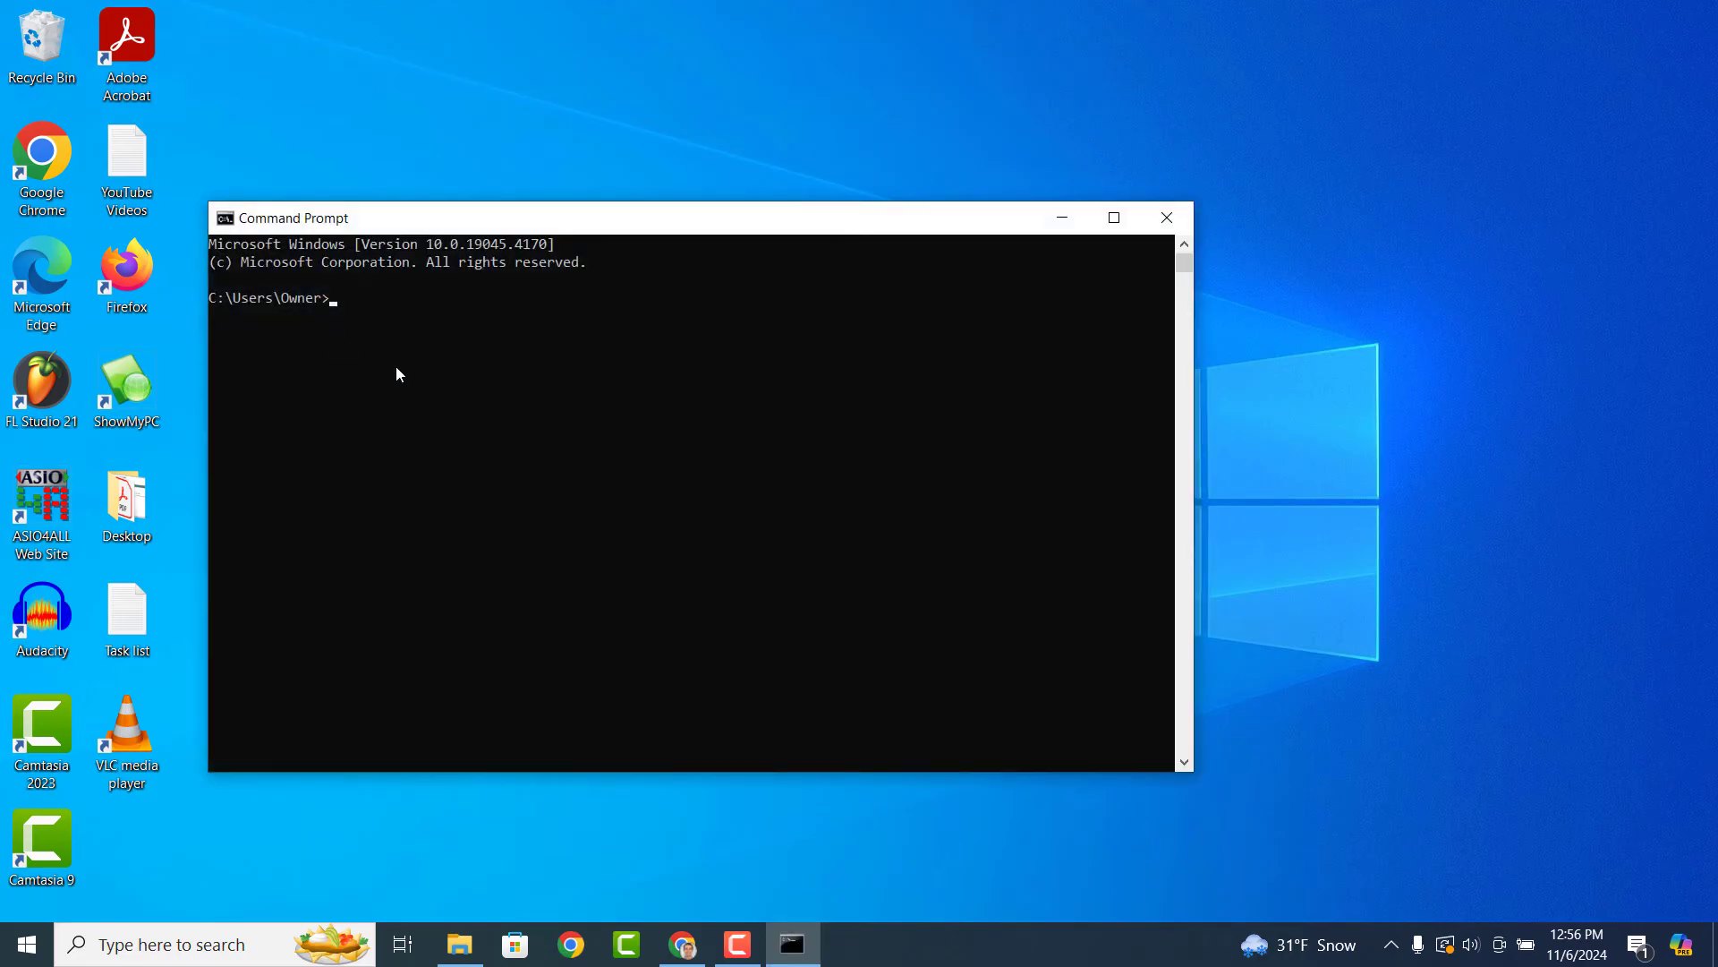
Run ipconfig and find this PC's IPv4 address, 192.168.0.8.
text(ipconfig)
key(Return)
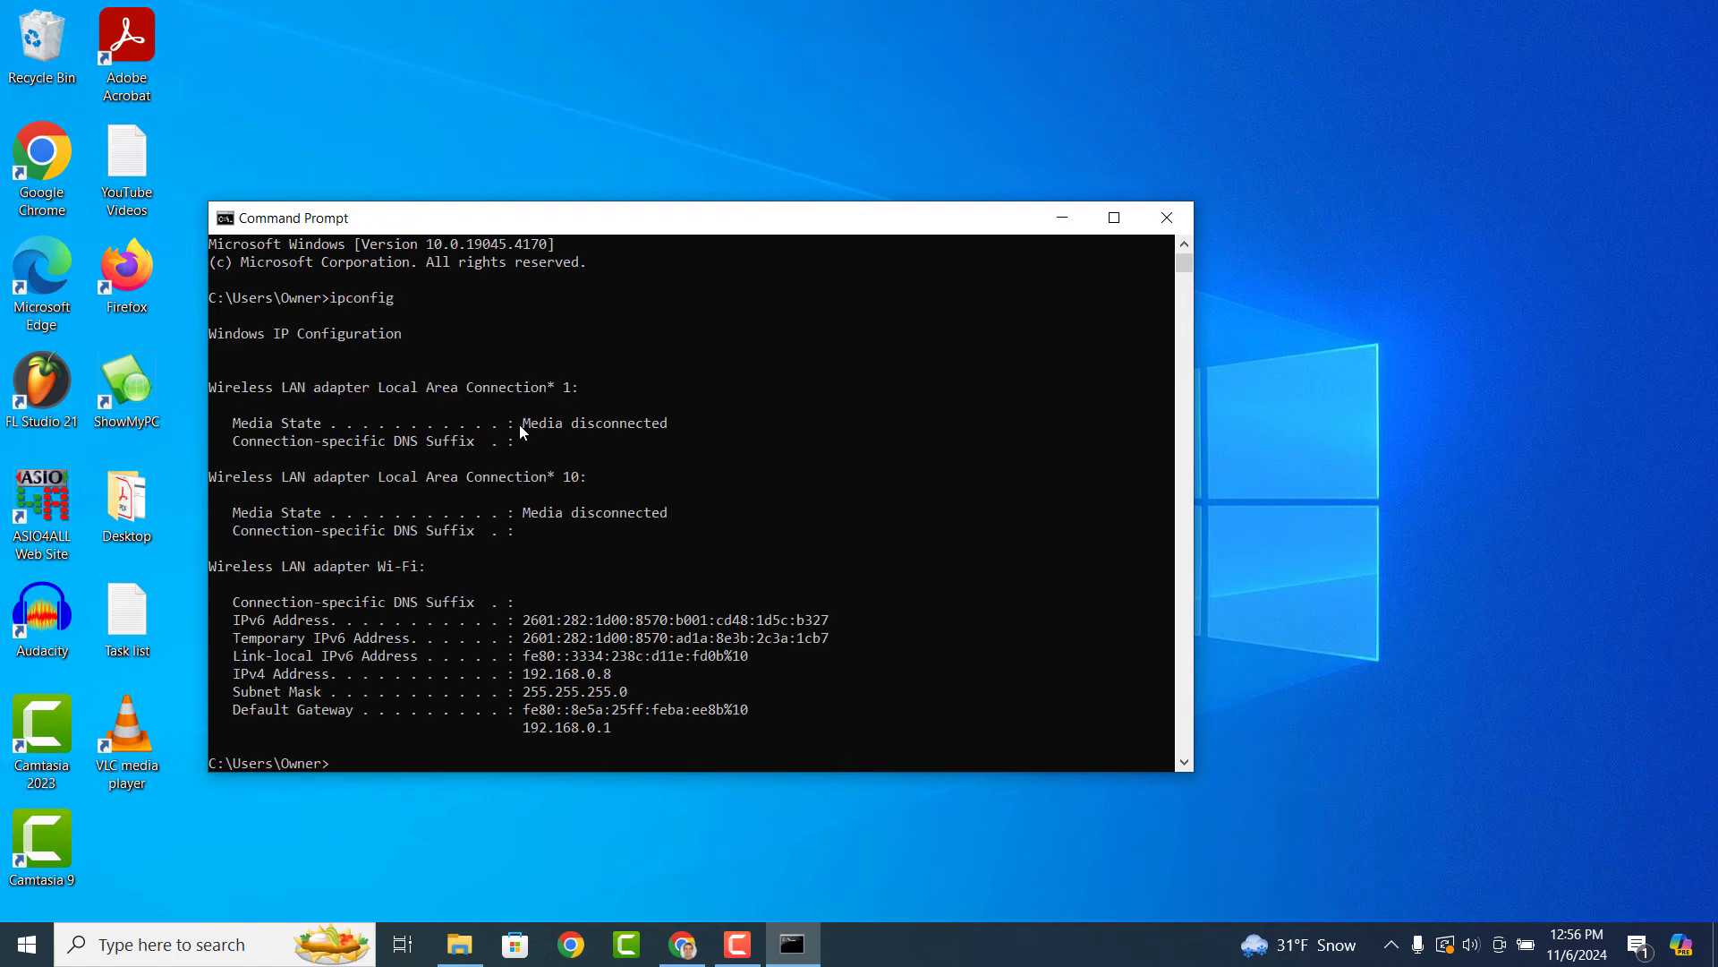
scroll(525, 430, down, 2)
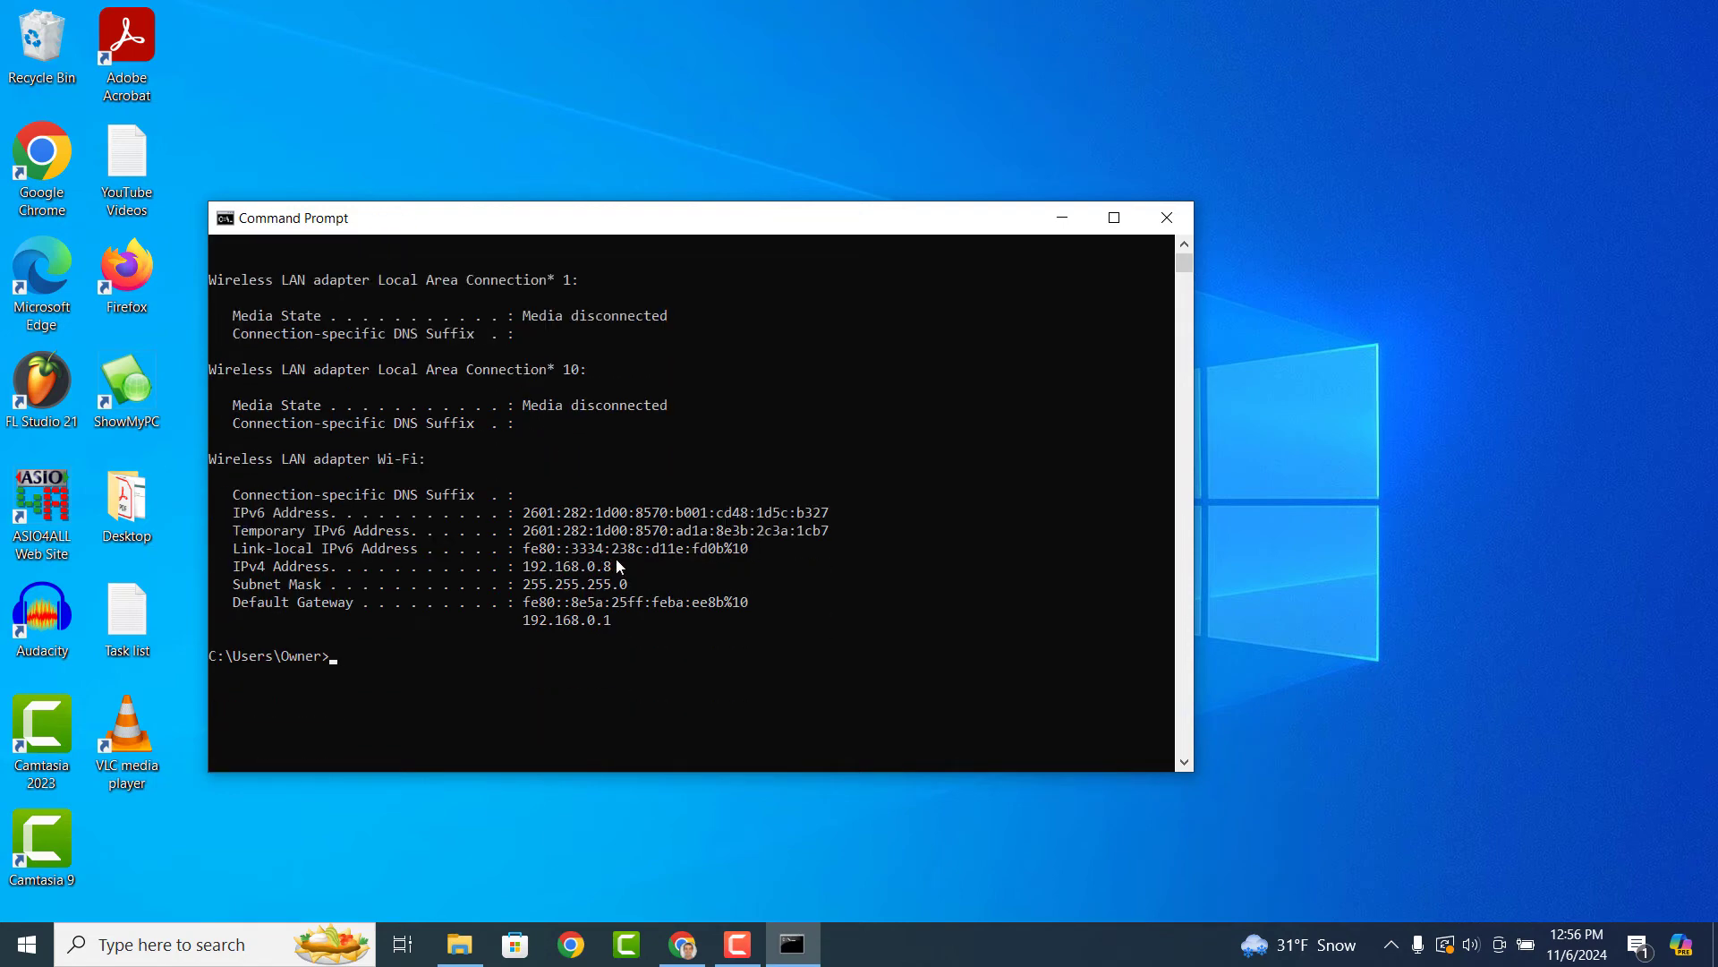
drag(619, 567, 242, 573)
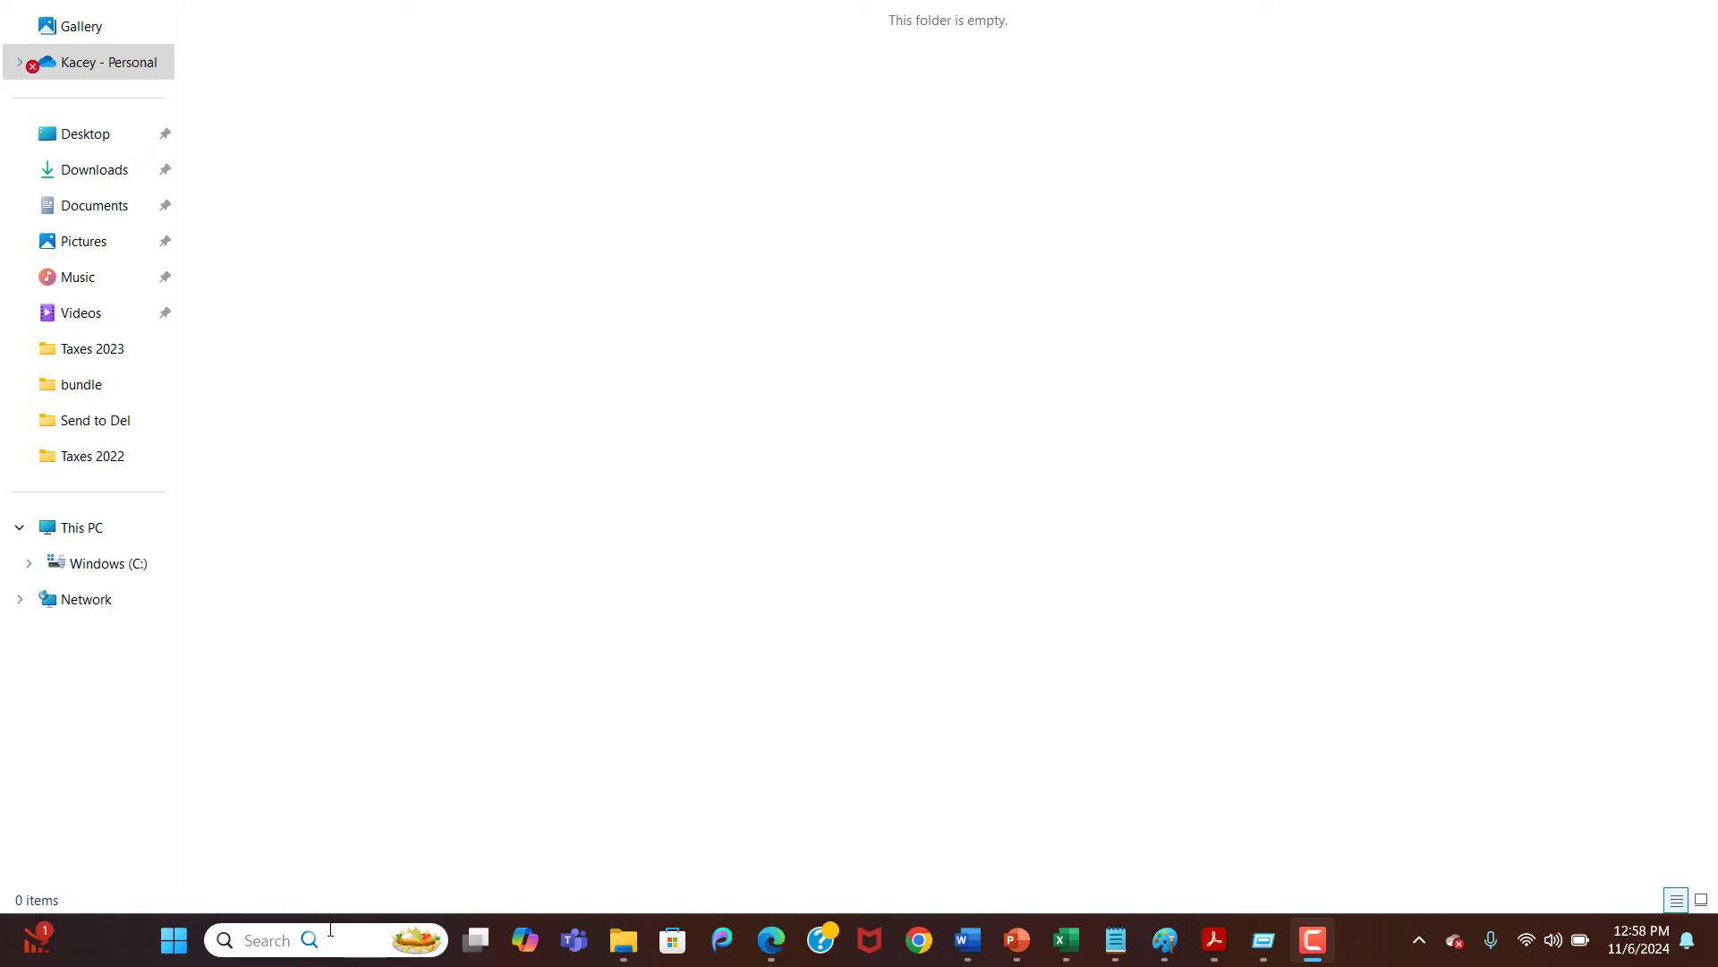
On the second PC, search for Run and open the Run dialog.
click(331, 930)
text(Run)
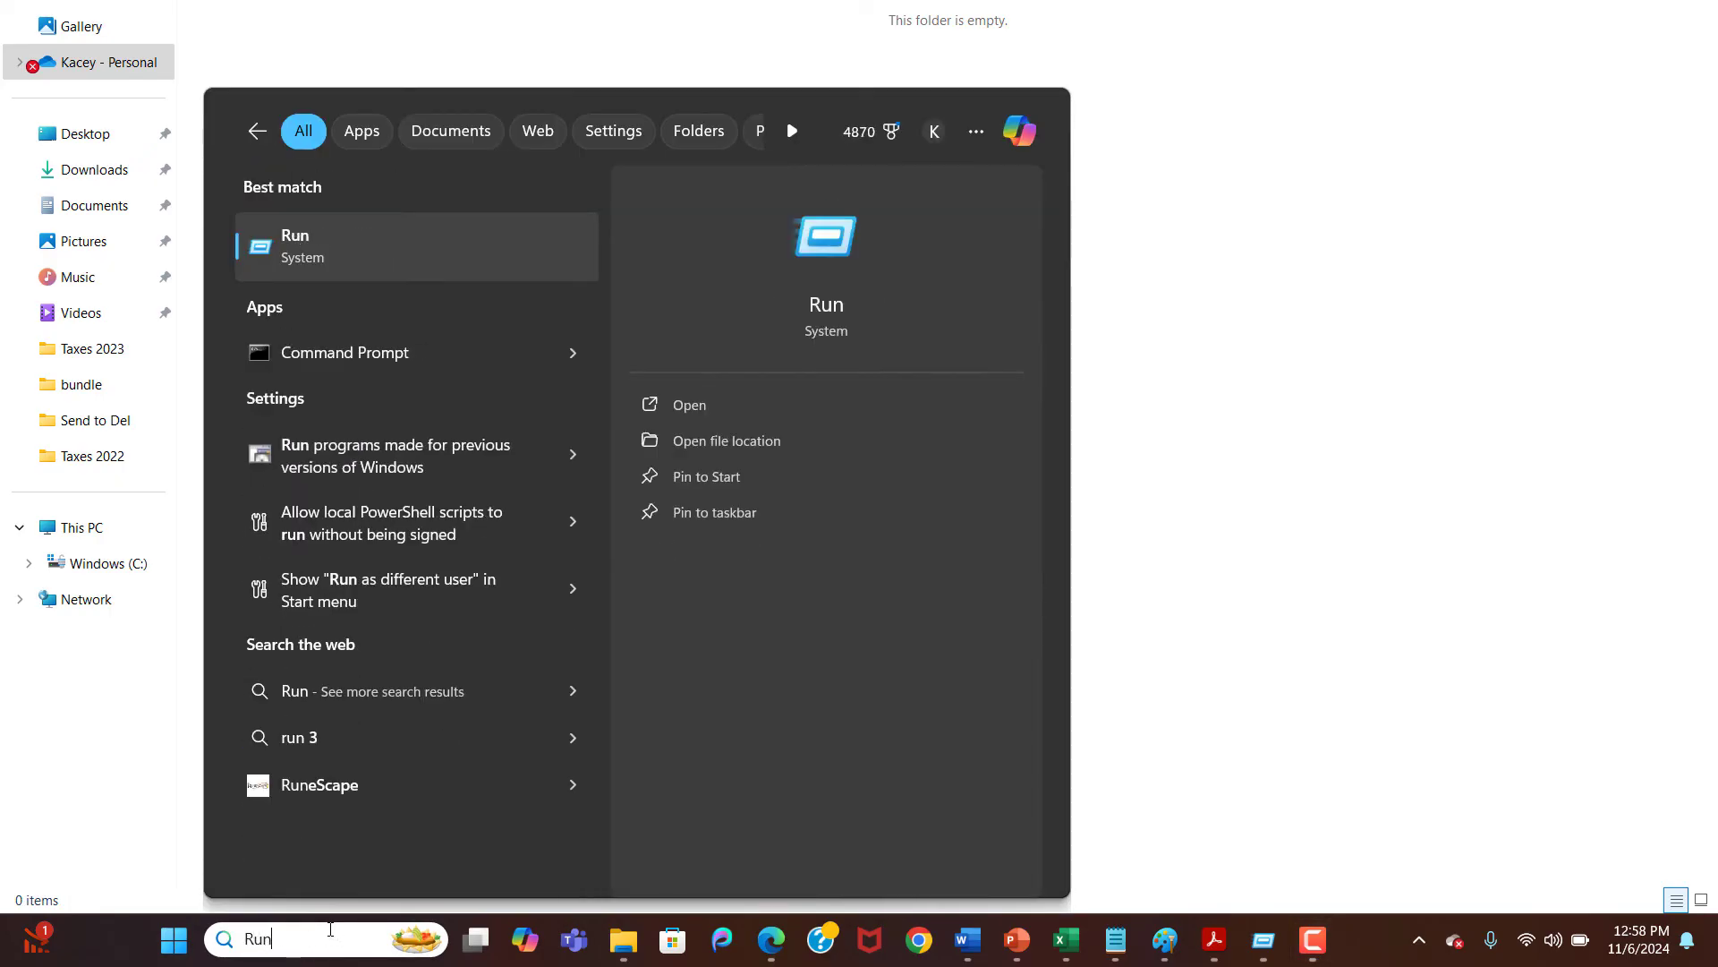
click(437, 257)
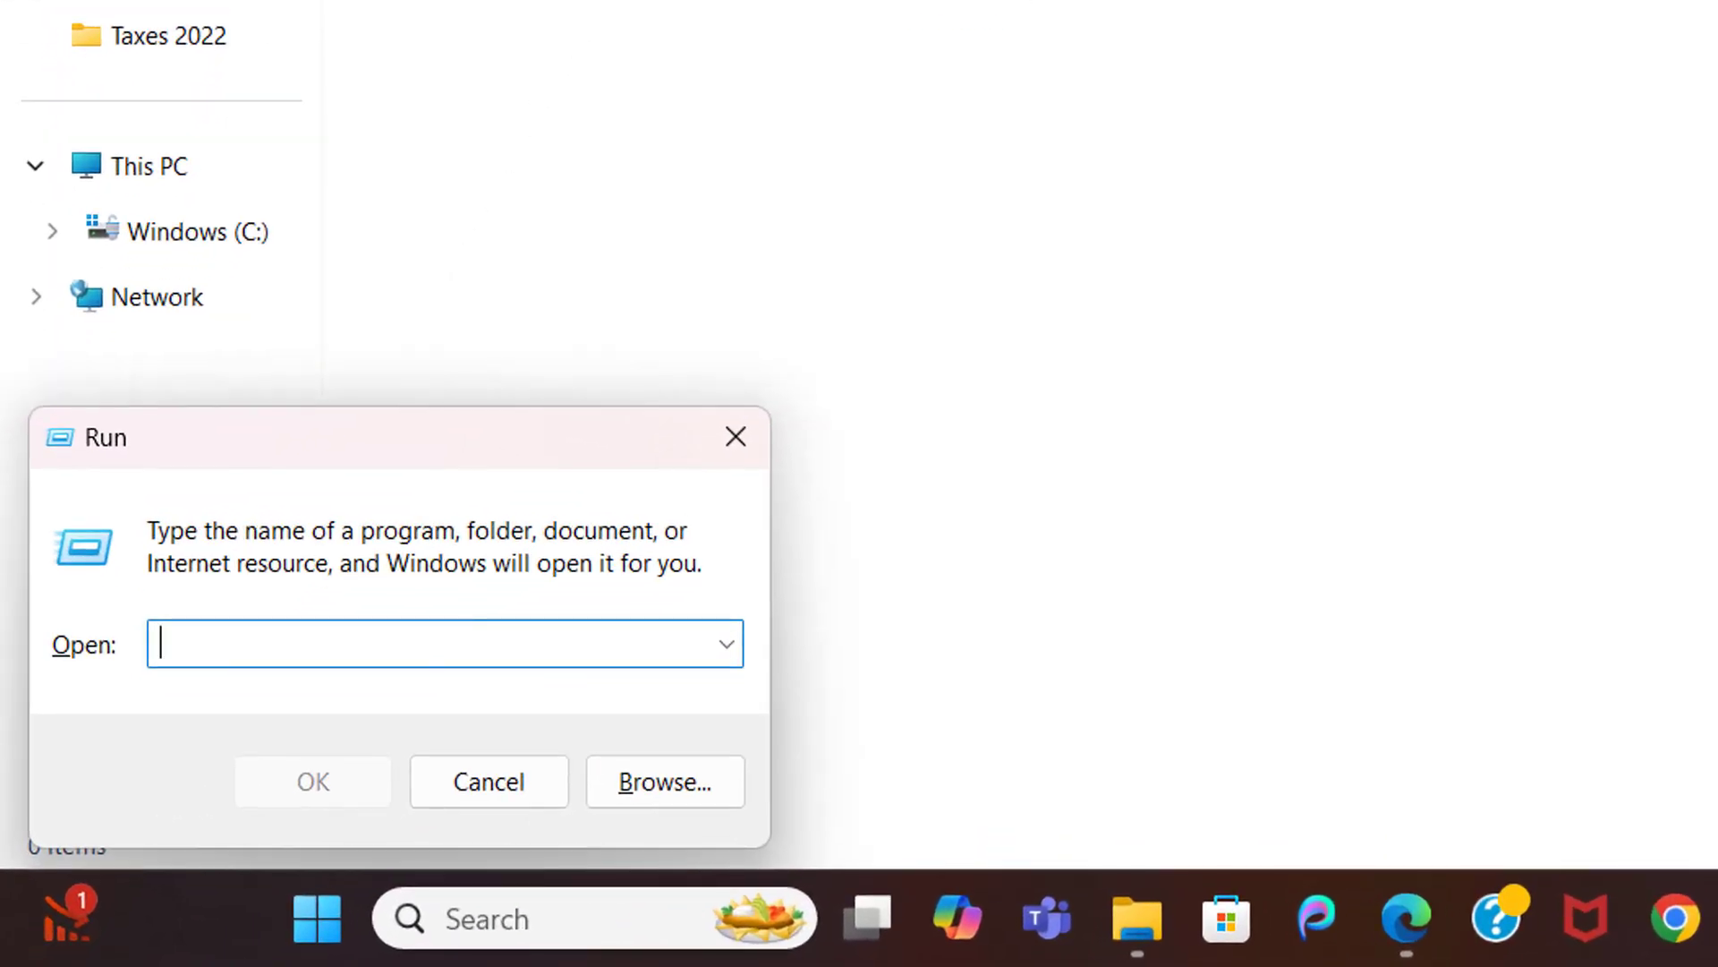
Enter \\192.168.0.8 in the Run dialog and connect.
text(\\)
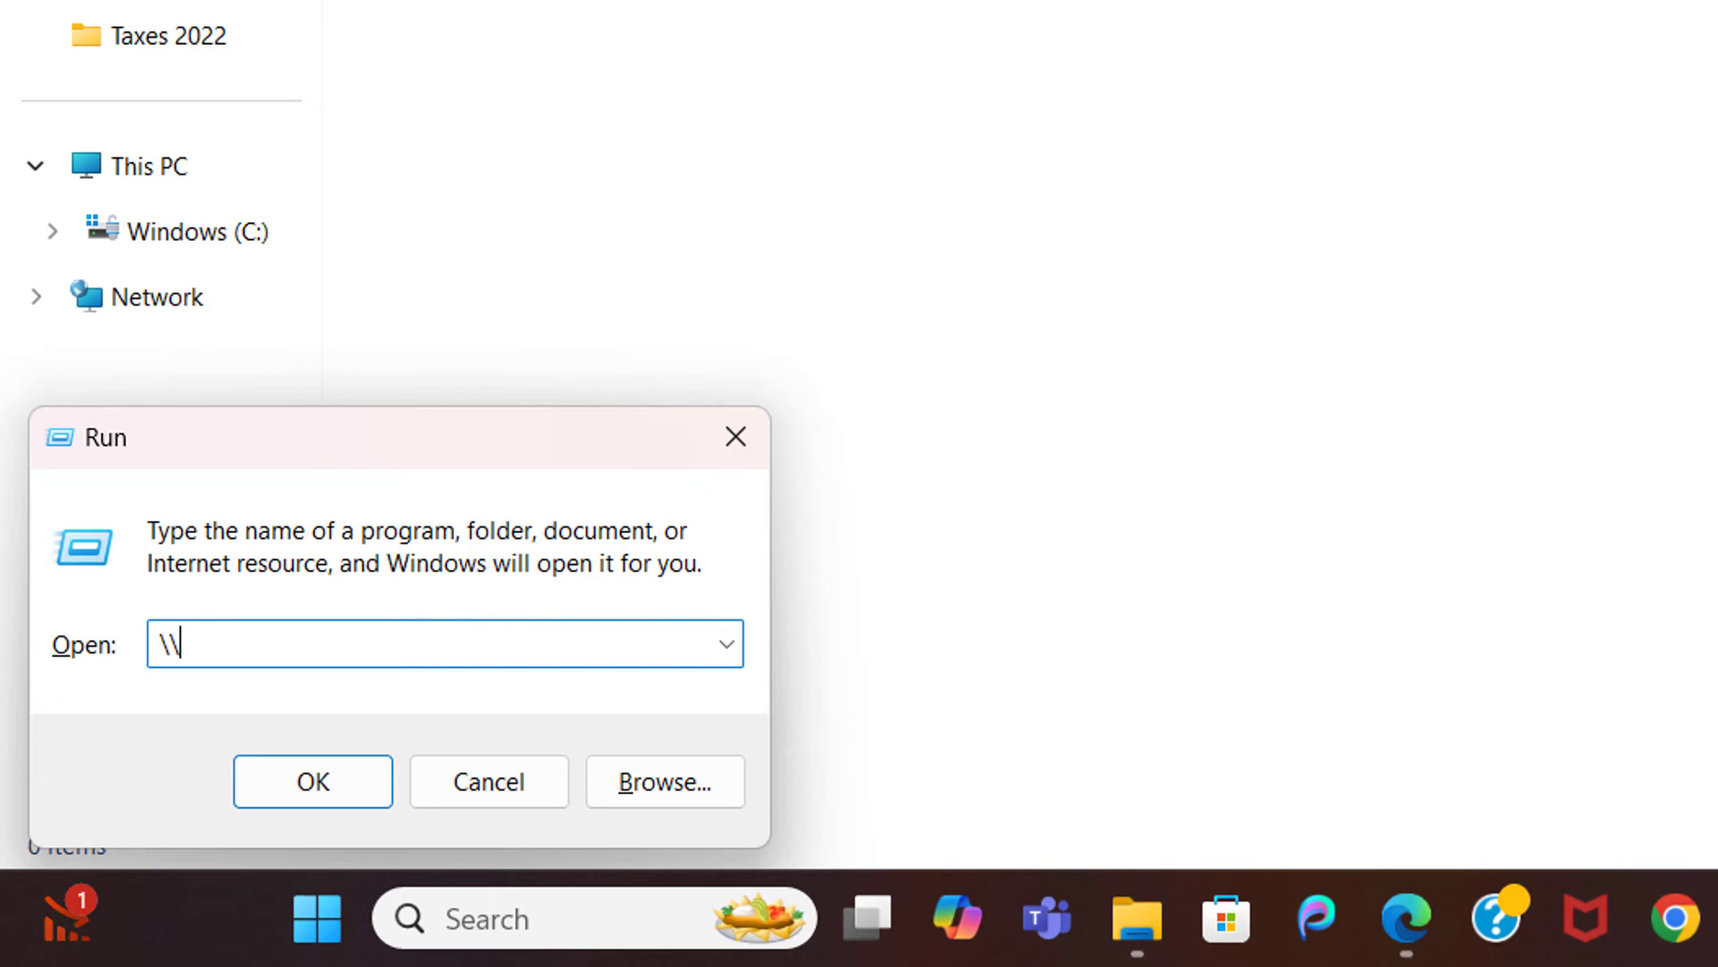
text(192.168.0.8)
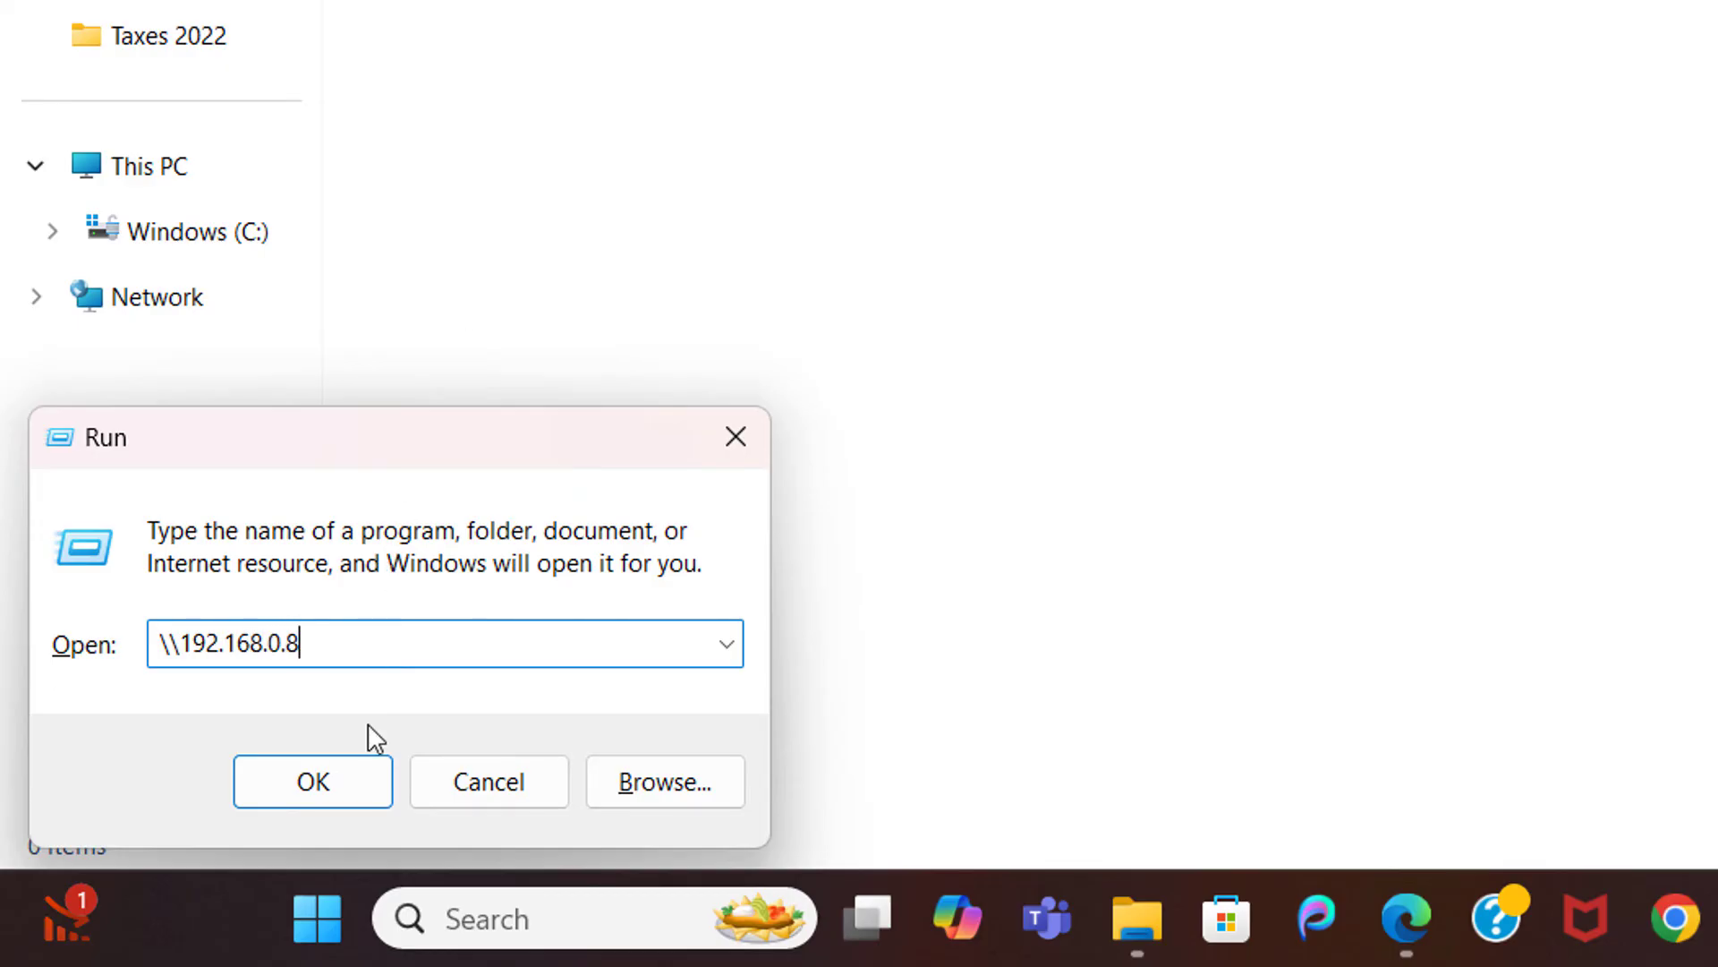
click(364, 786)
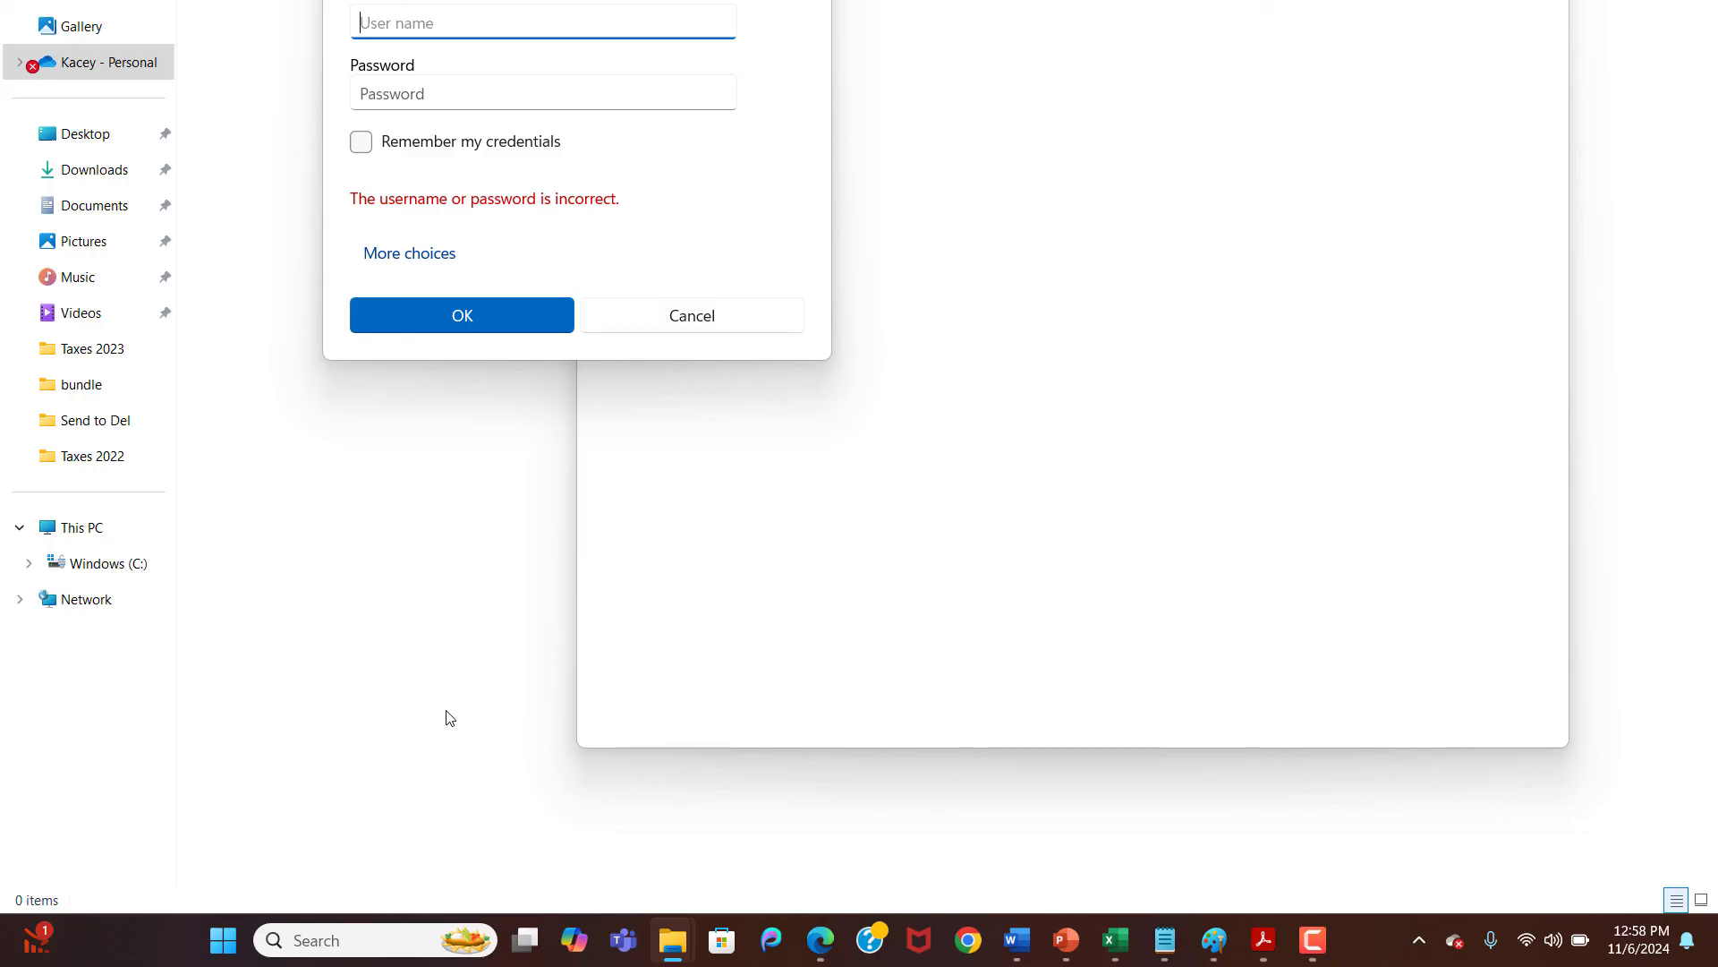
Sign in with the host PC's user name and password to reach its shares.
text(owner)
key(Tab)
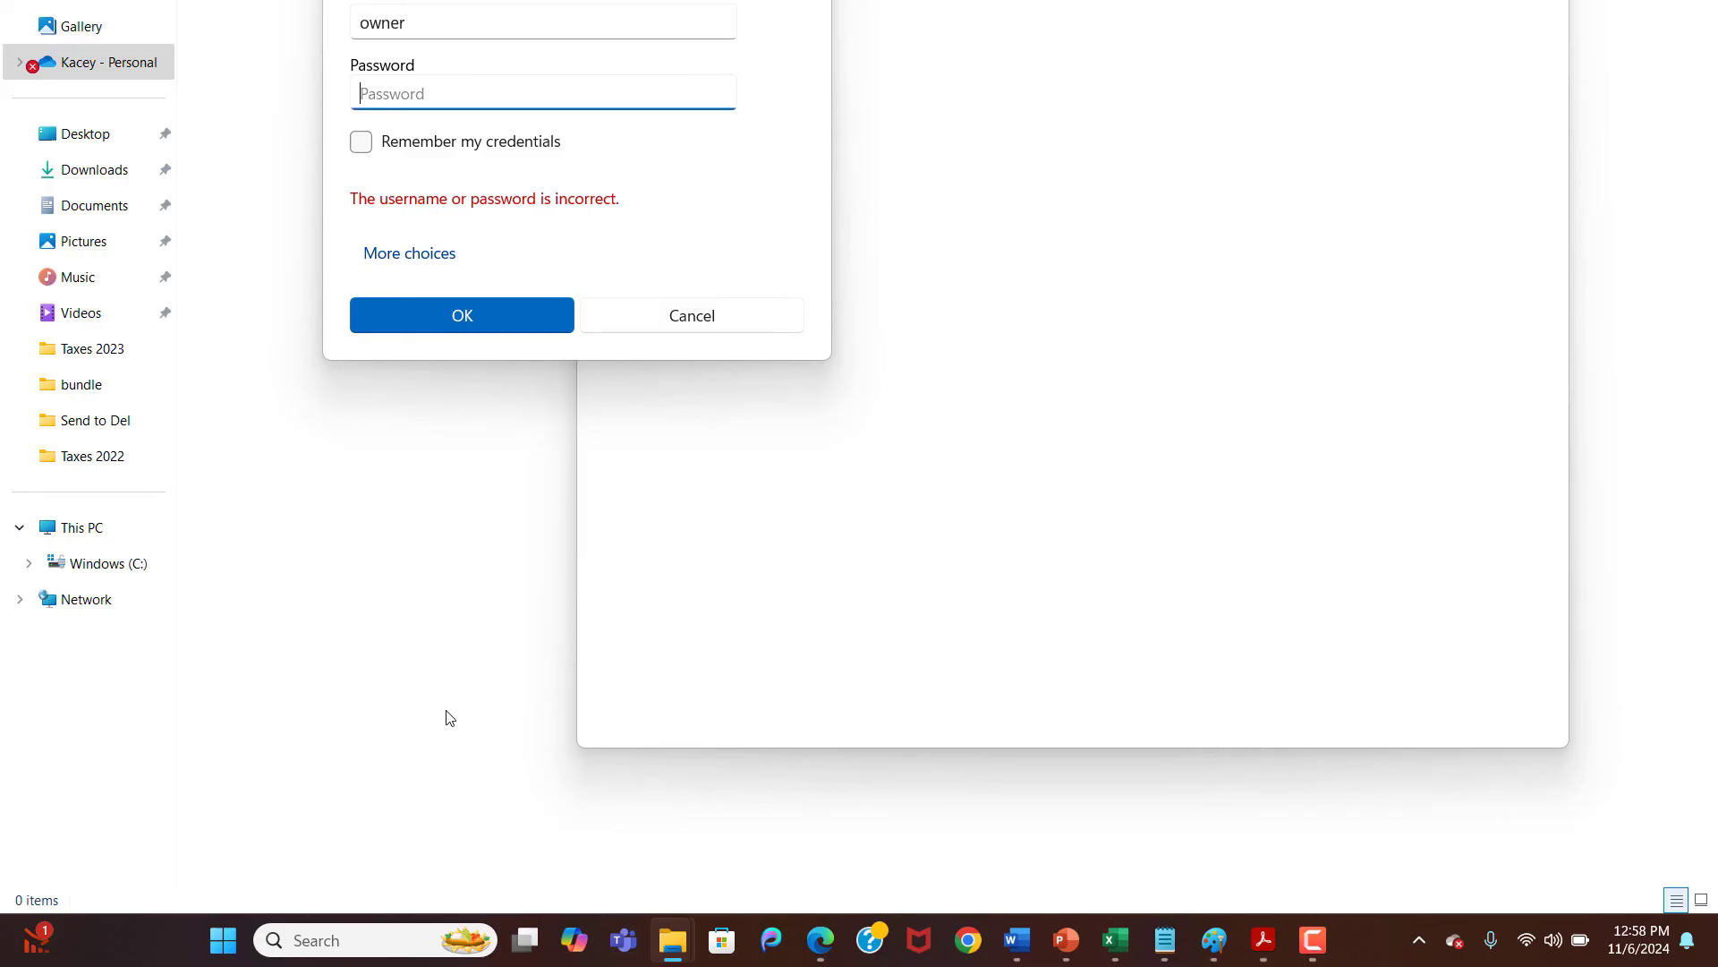
text(****)
click(546, 315)
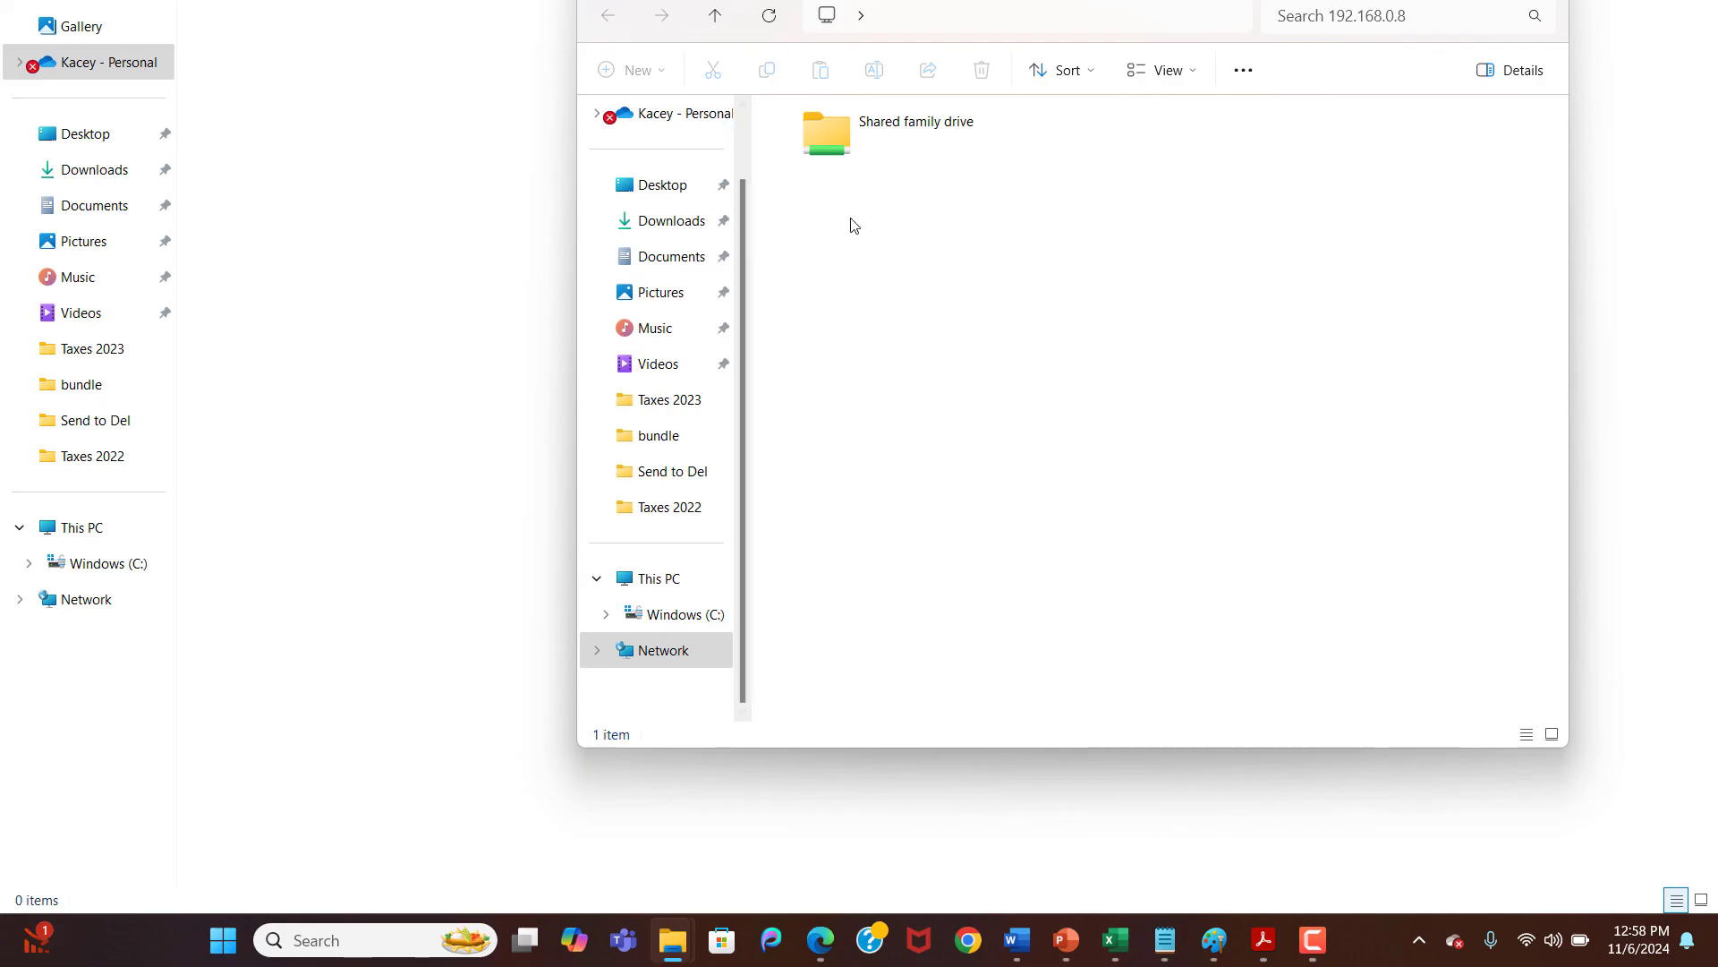
Open Shared family drive to list its 9 folders, including Program Files, Users and Windows.
double_click(929, 146)
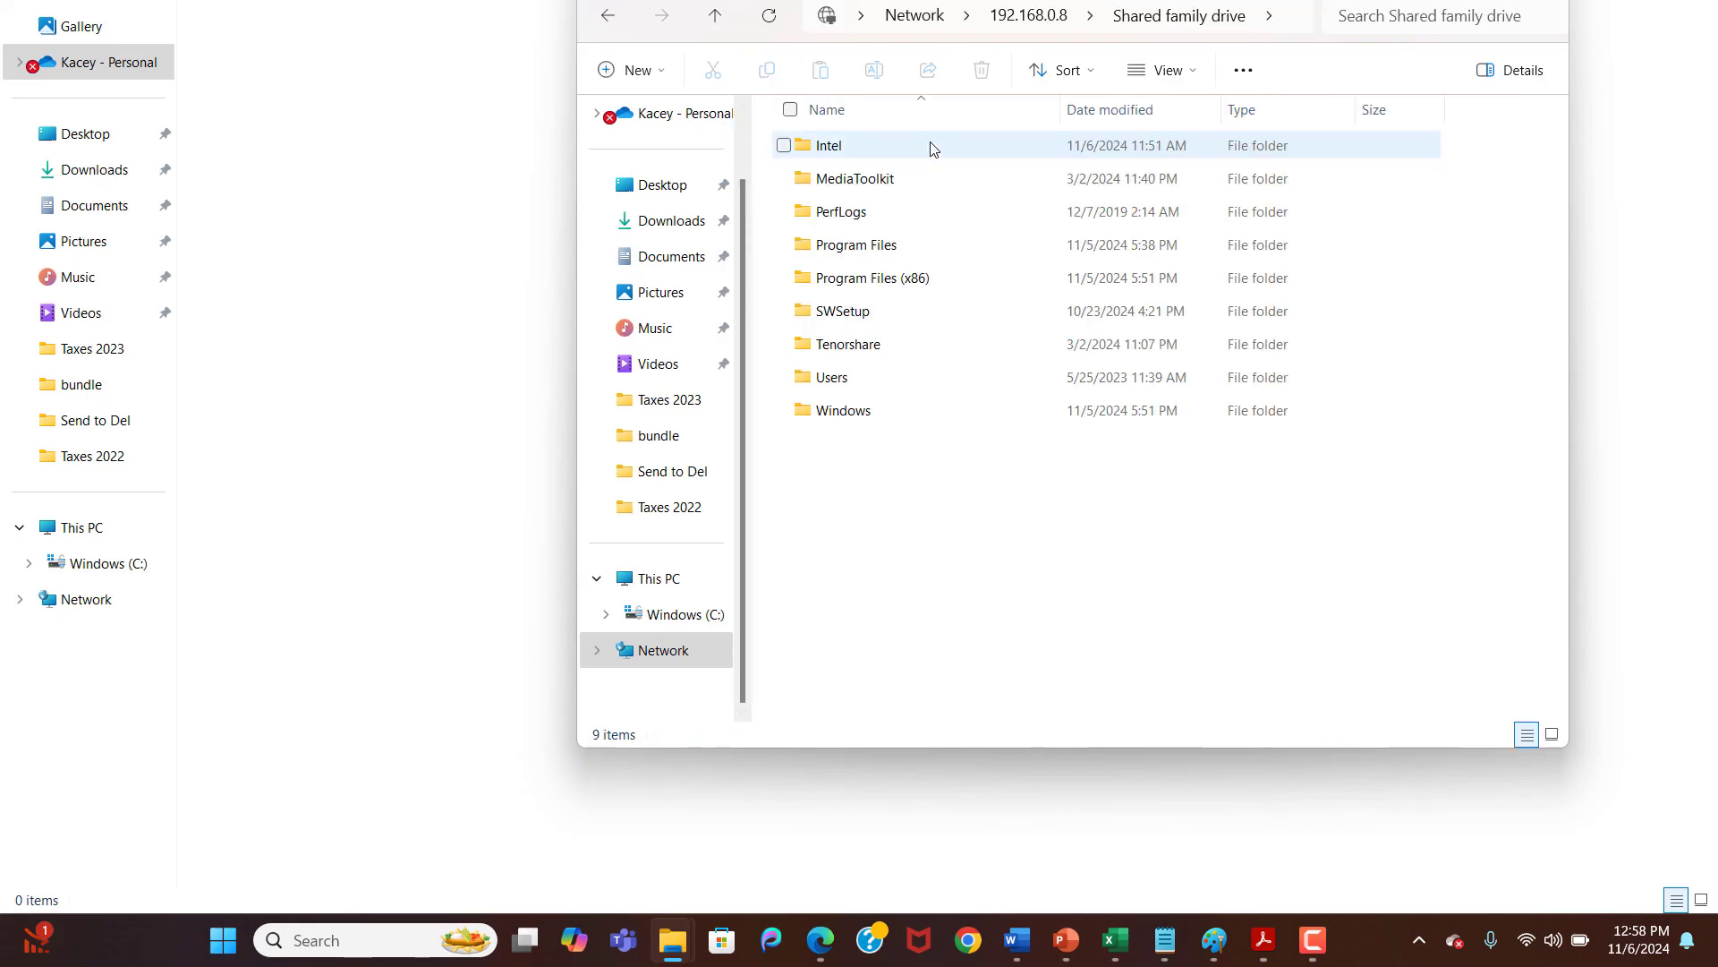